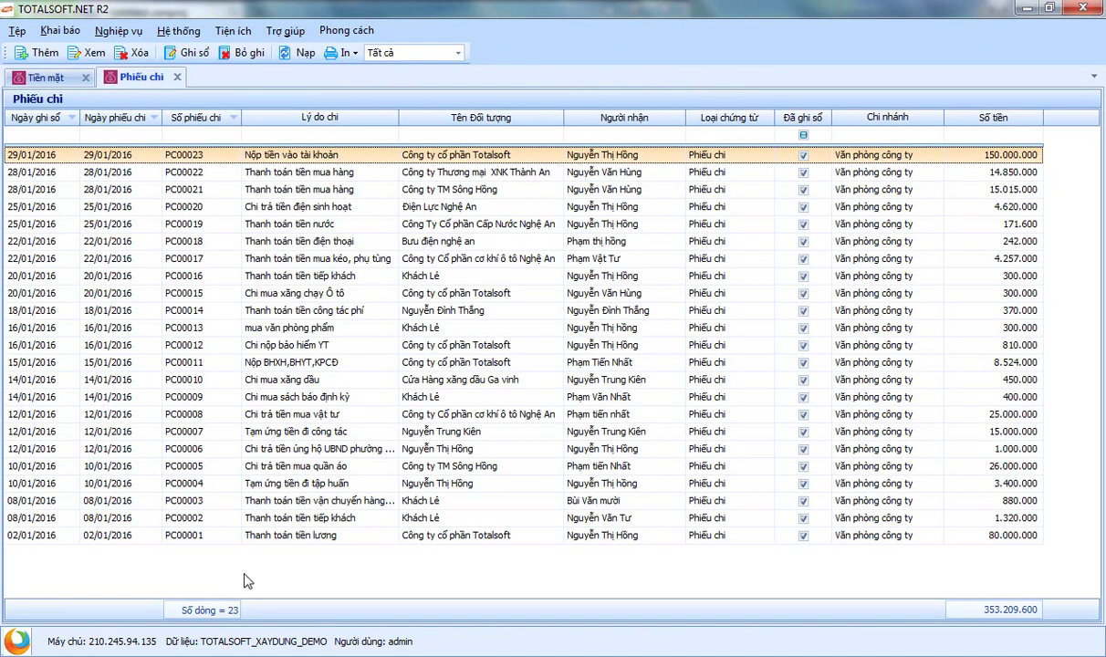
# - Add a new payment voucher and choose Công ty cổ phần Nam Dương as its Đối tượng
pyautogui.rightClick(324, 576)
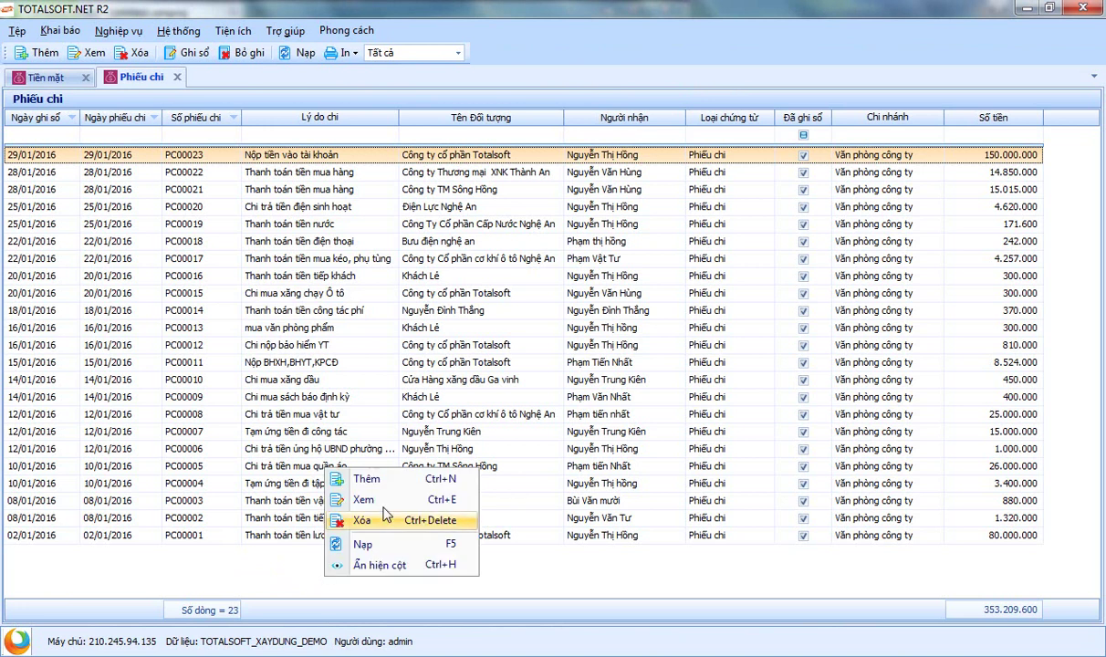
pyautogui.click(389, 487)
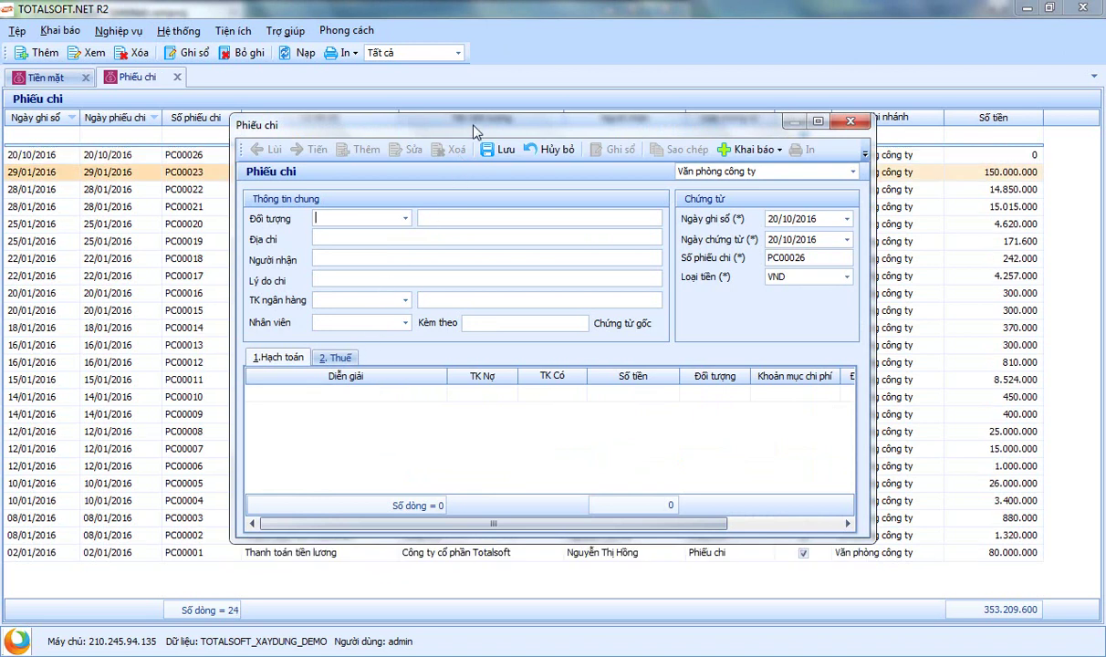
pyautogui.moveTo(474, 132); pyautogui.dragTo(464, 187)
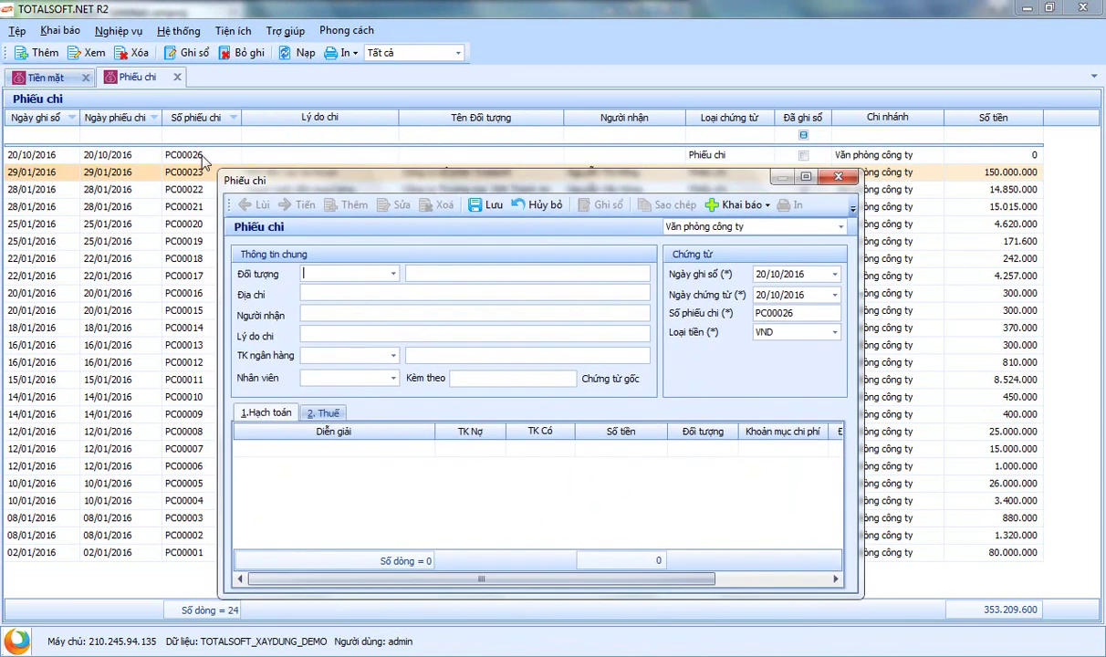
pyautogui.moveTo(436, 179); pyautogui.dragTo(431, 165)
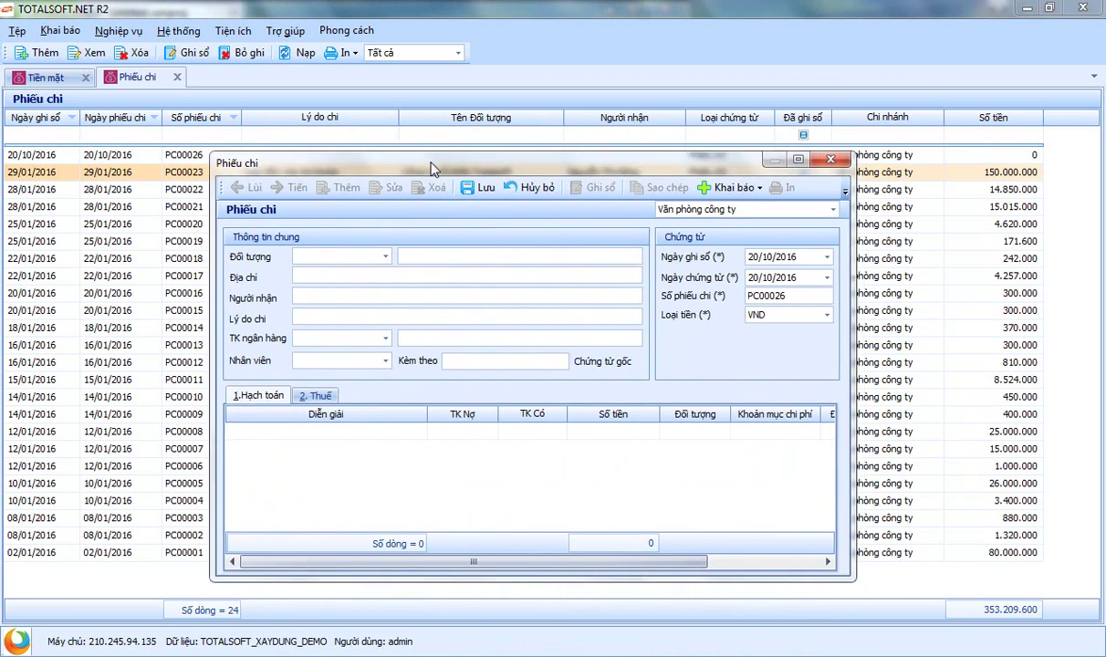
pyautogui.click(384, 257)
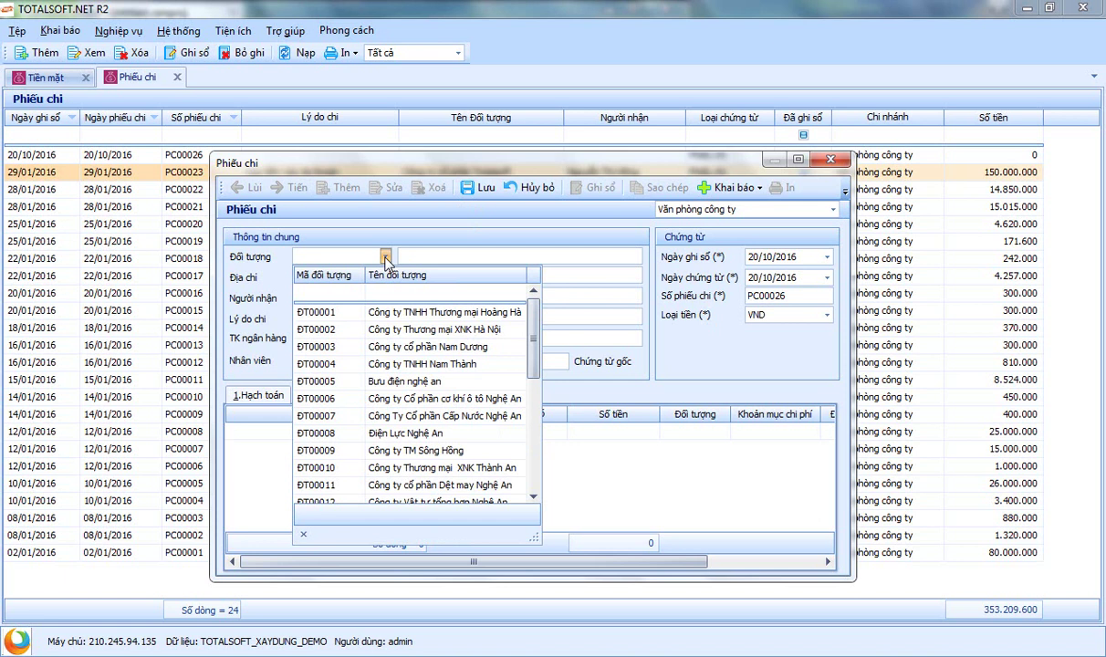
pyautogui.click(417, 341)
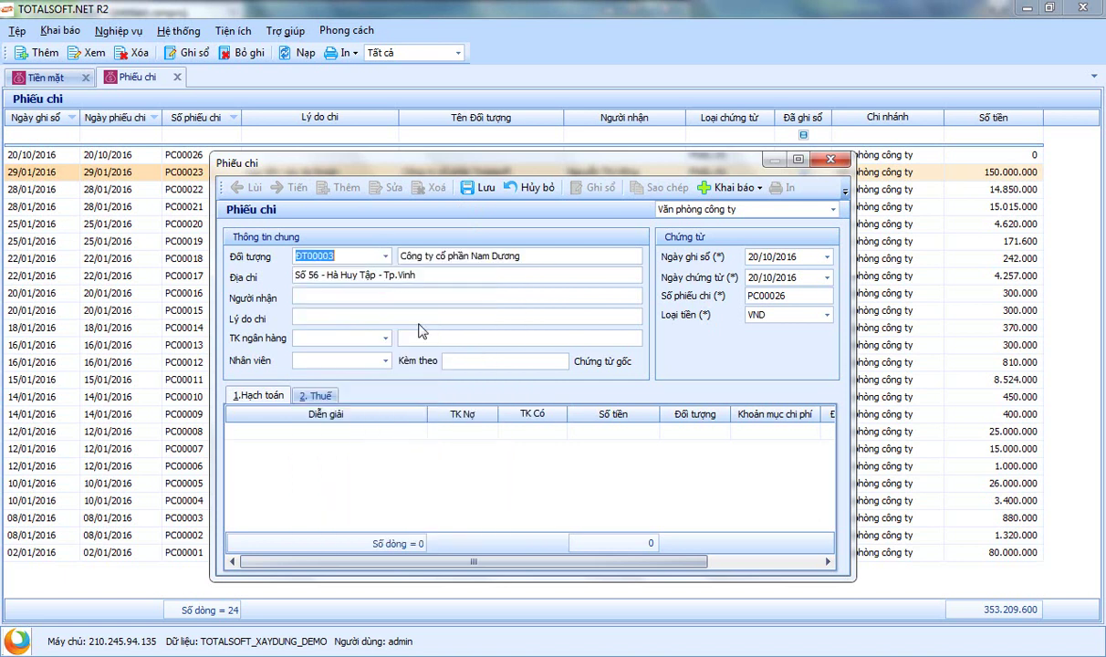
# - Enter the recipient's full name in Người nhận and "Thanh toan tien hang" as the Lý do chi
pyautogui.click(312, 293)
pyautogui.write('Nguyen')
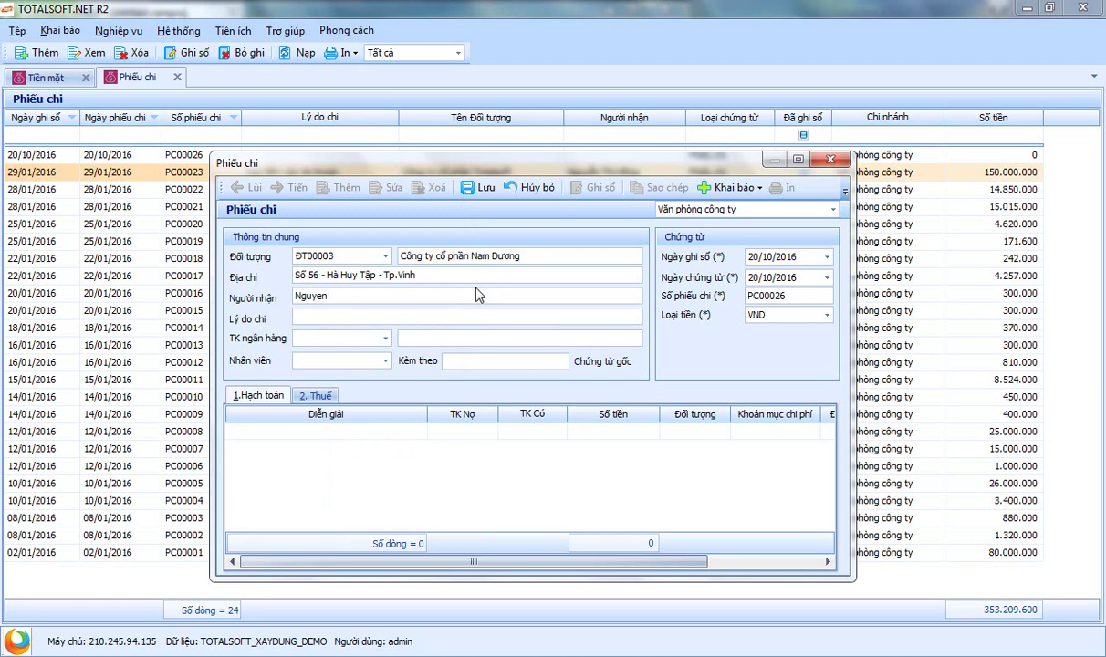
pyautogui.write(' Van A')
pyautogui.press('Tab')
pyautogui.write('Thanh toan tien hang')
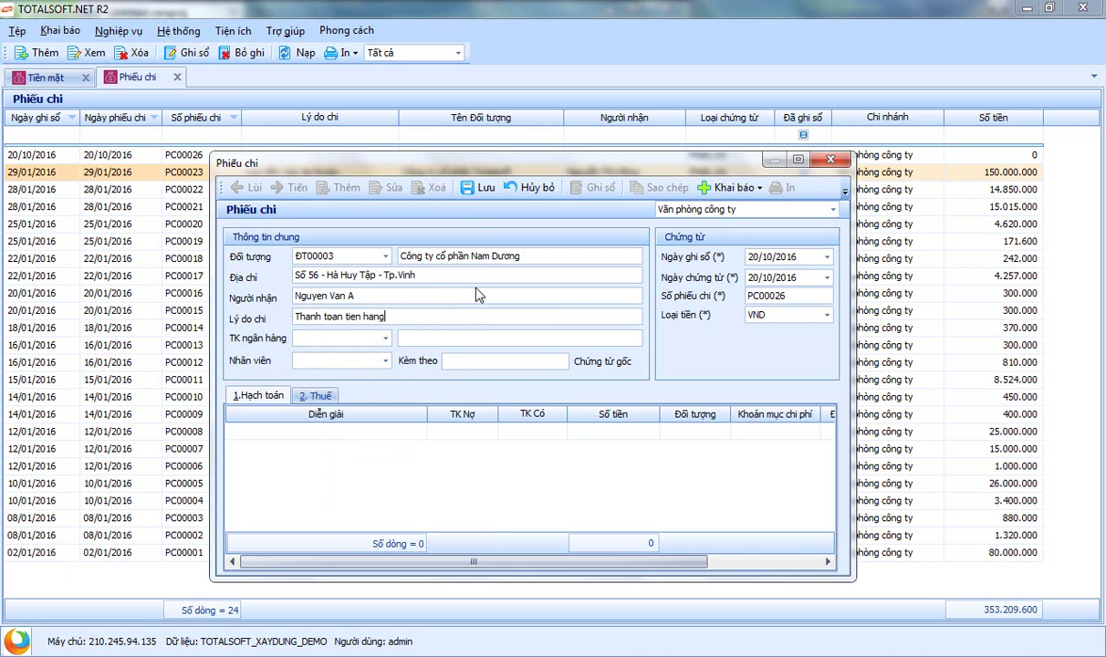
pyautogui.press('Tab')
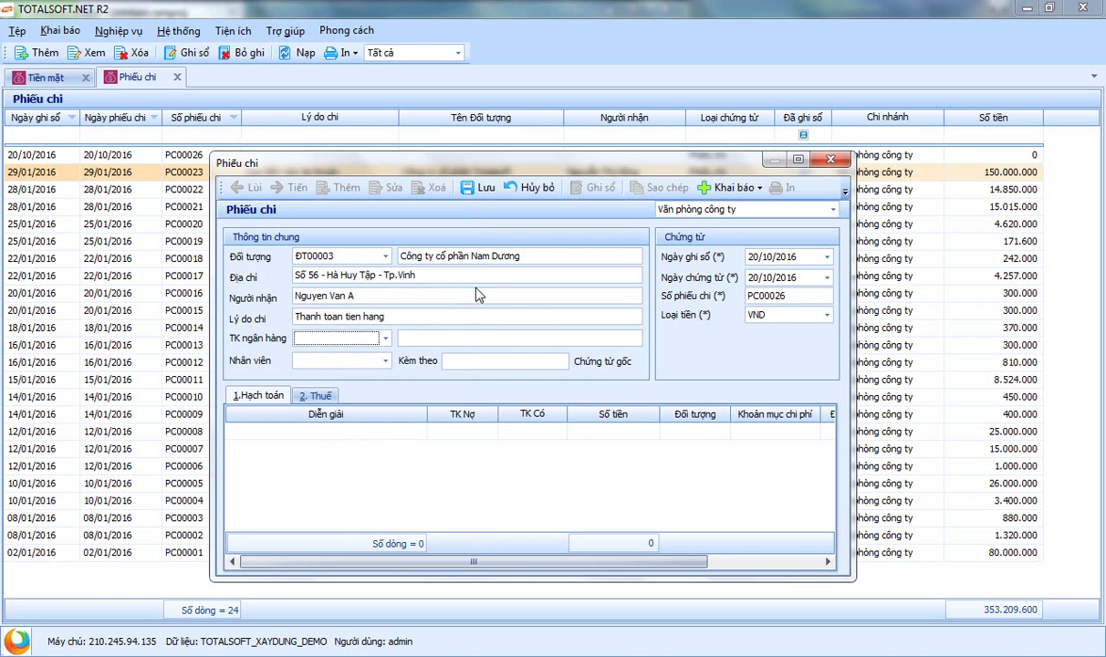
# - Look through the available bank accounts and employees for the voucher without choosing any
pyautogui.click(365, 342)
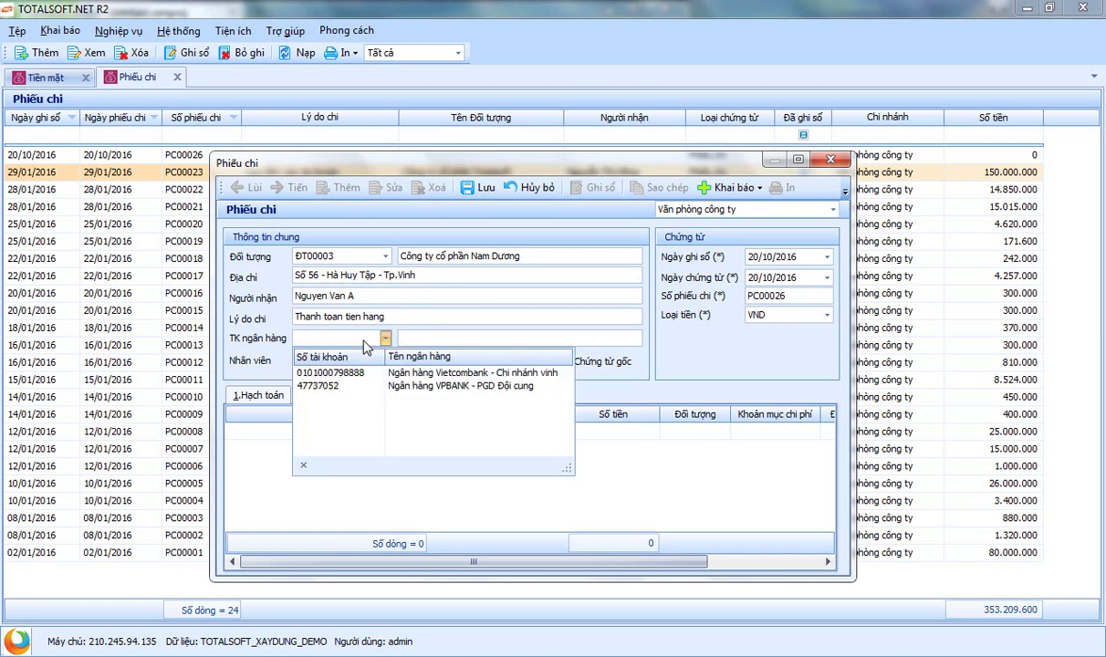
pyautogui.click(266, 336)
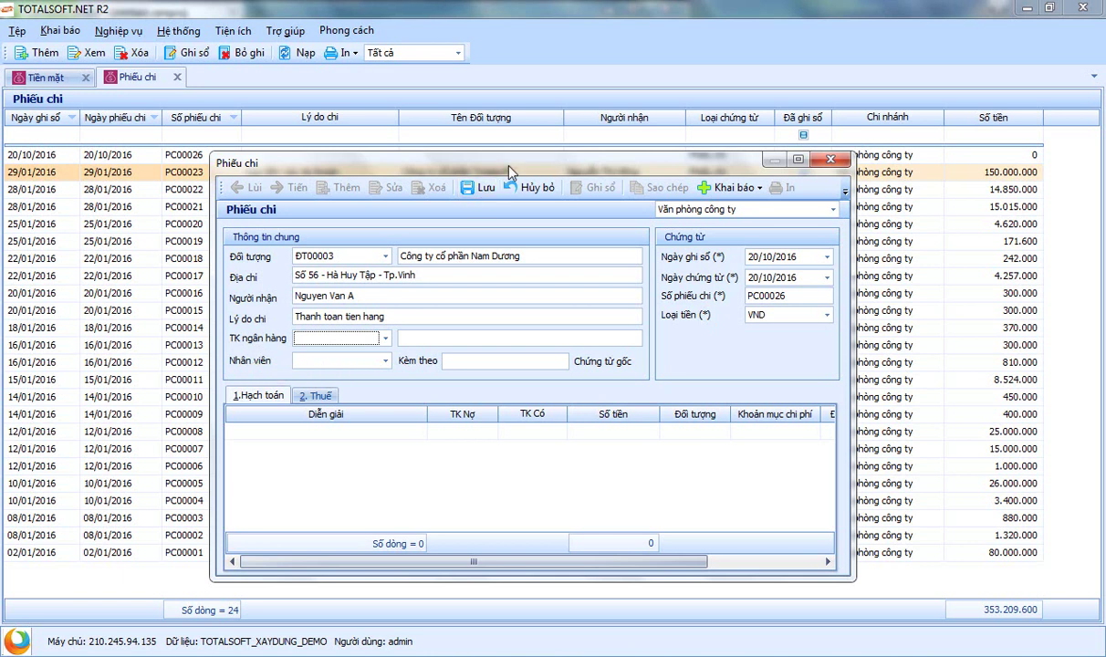
pyautogui.moveTo(510, 167); pyautogui.dragTo(503, 156)
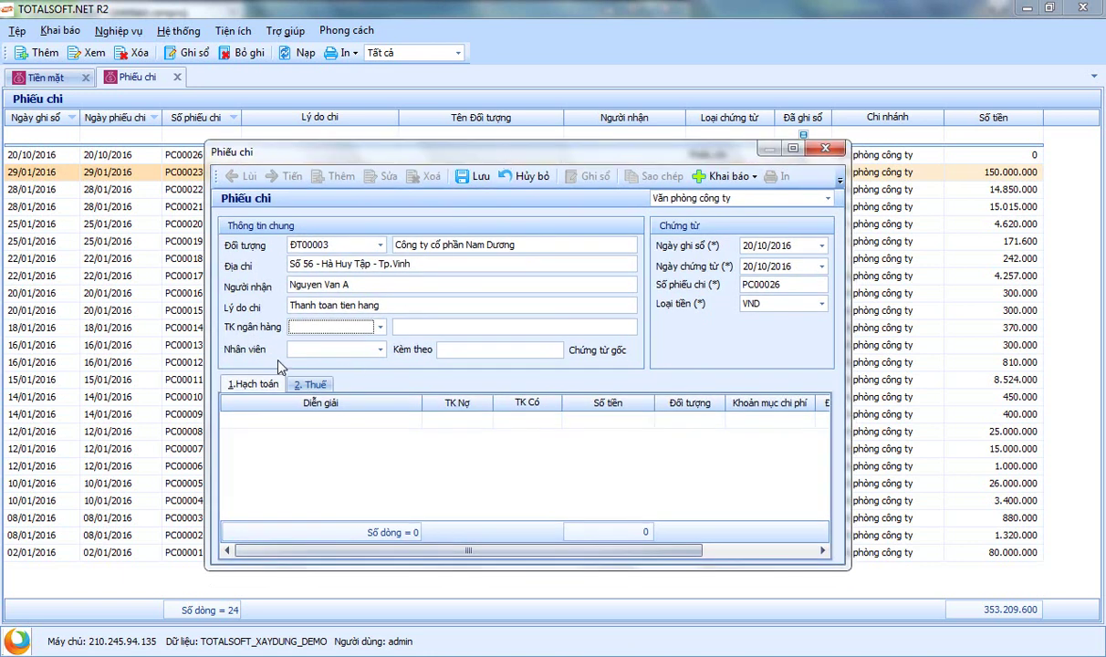
pyautogui.click(380, 350)
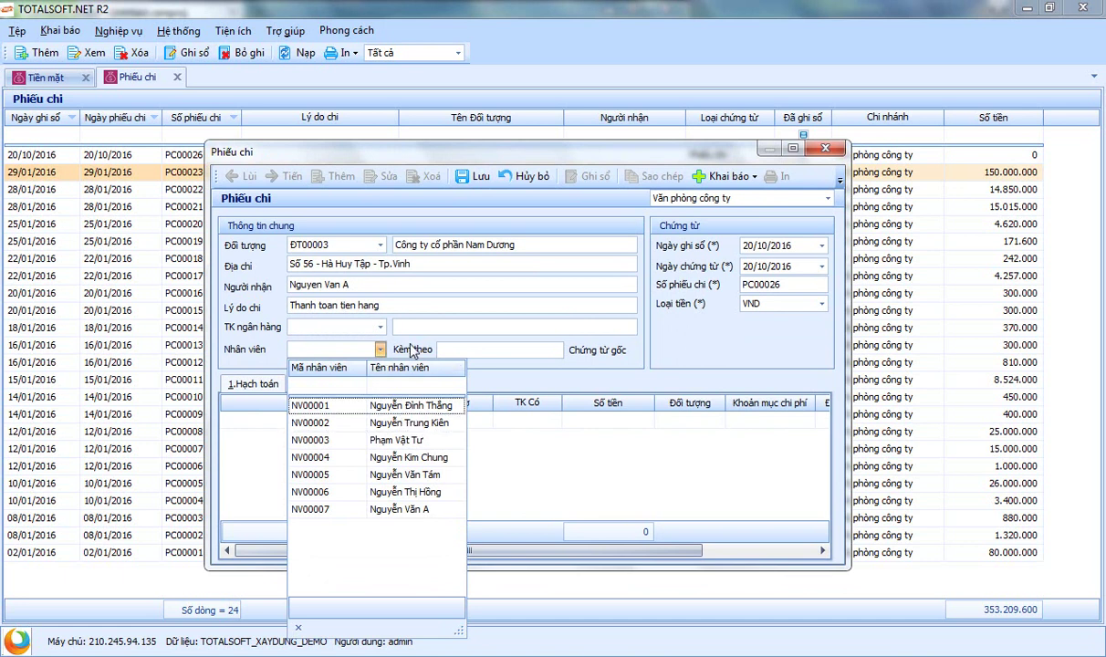
pyautogui.click(388, 352)
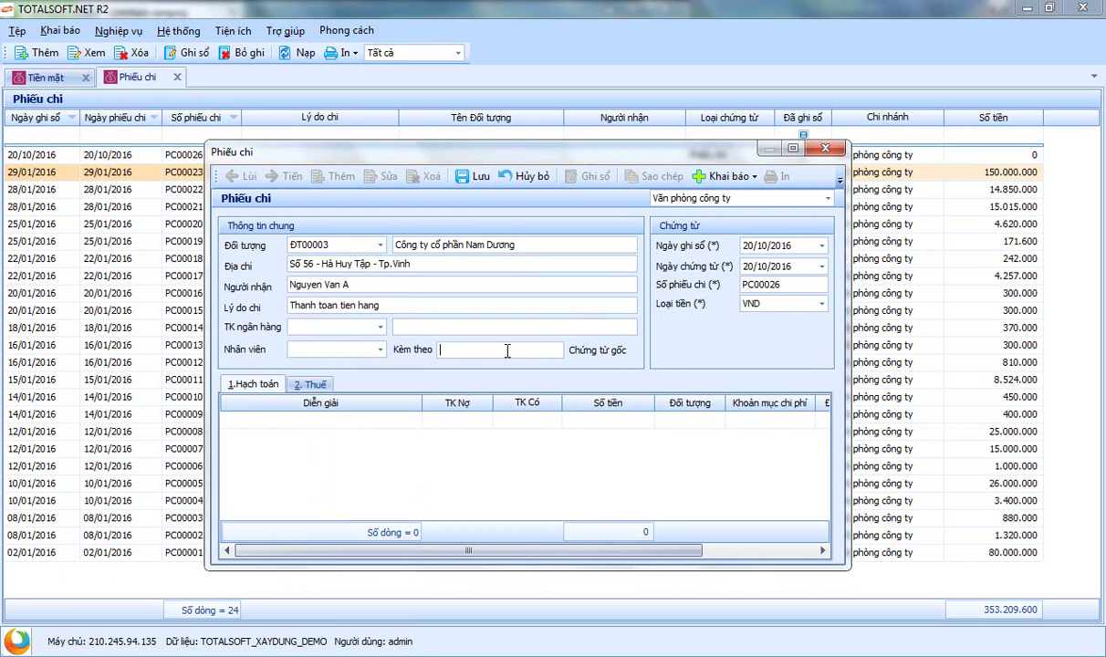
# - Change the Lý do chi to "Thanh toan tiep khach" and set the number of attached original documents to 3
pyautogui.click(388, 307)
pyautogui.moveTo(388, 307); pyautogui.dragTo(342, 305)
pyautogui.write('tieeps')
pyautogui.press('BackSpace')
pyautogui.press('BackSpace')
pyautogui.press('BackSpace')
pyautogui.press('BackSpace')
pyautogui.write('ep khach')
pyautogui.press('Tab')
pyautogui.write('3')
pyautogui.press('Tab')
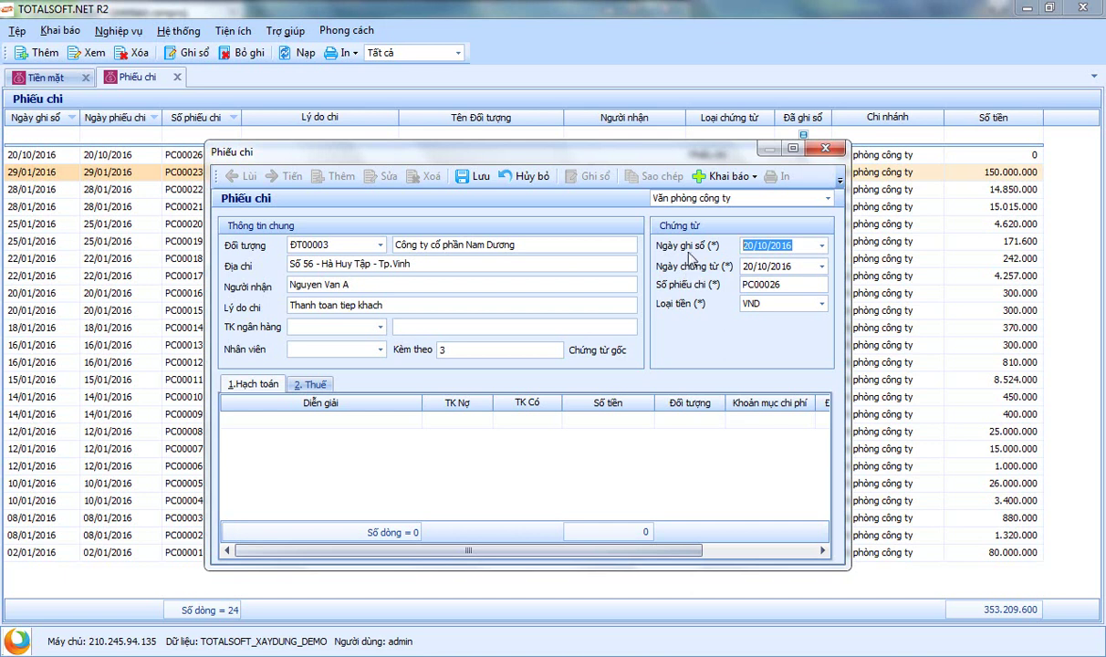
# - Change the voucher number (Số phiếu chi) to PC00024
pyautogui.press('Tab')
pyautogui.press('Tab')
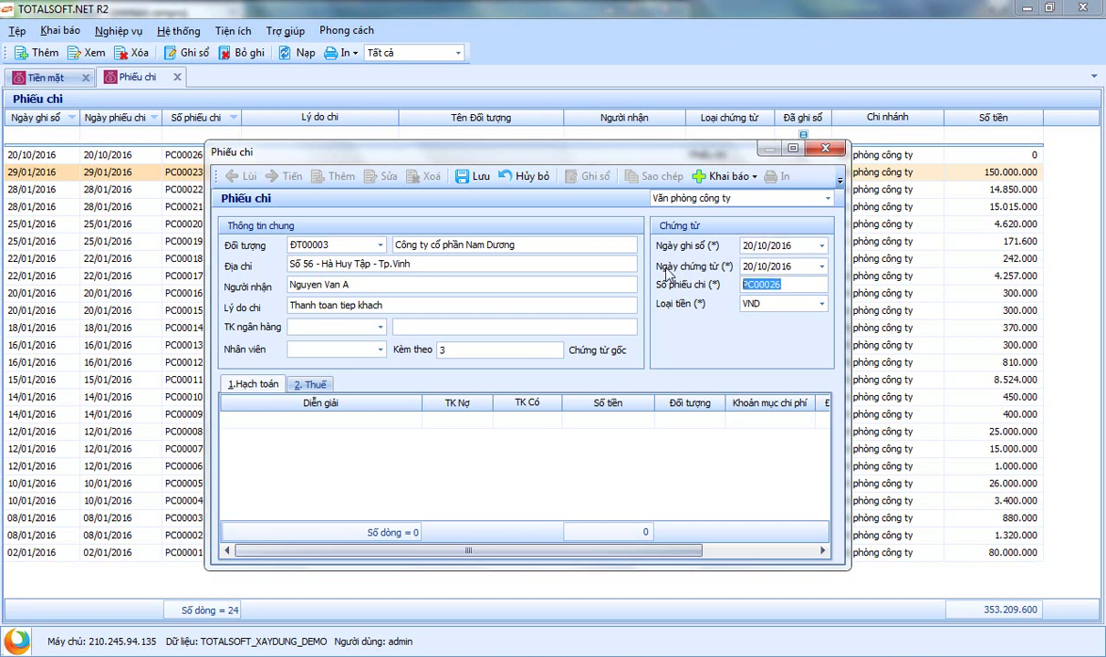
pyautogui.moveTo(500, 156); pyautogui.dragTo(552, 153)
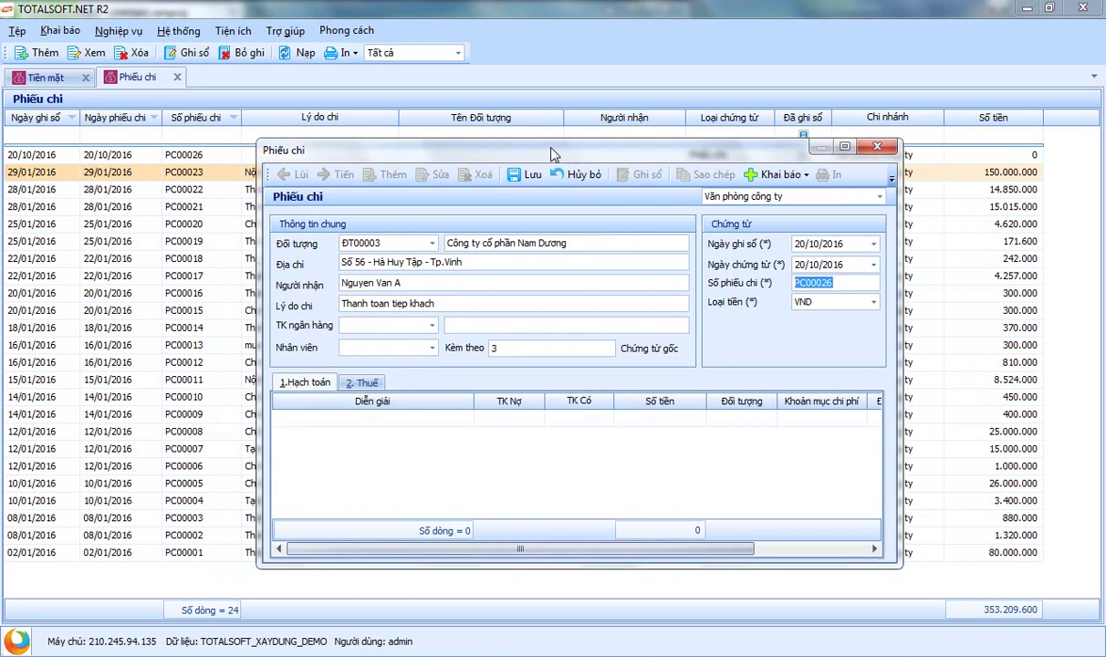
pyautogui.click(839, 283)
pyautogui.press('BackSpace')
pyautogui.write('4')
pyautogui.press('Tab')
# - Add an accounting line with the description "Thanh toan tiep khach" and set its debit account (TK Nợ) to 6428
pyautogui.click(401, 418)
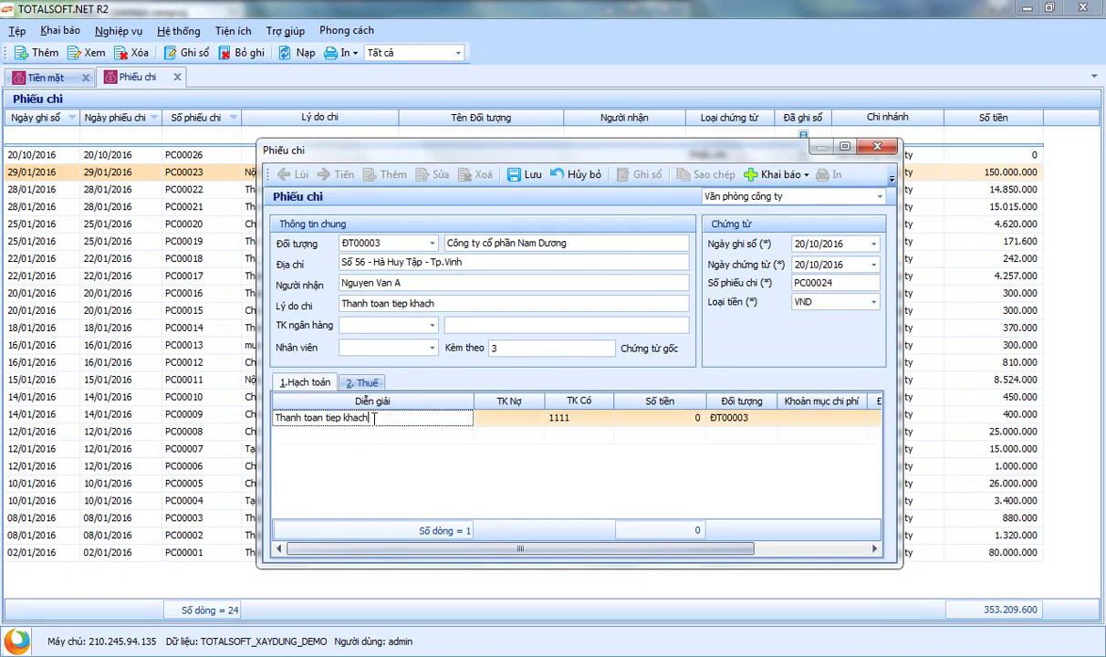
pyautogui.click(370, 418)
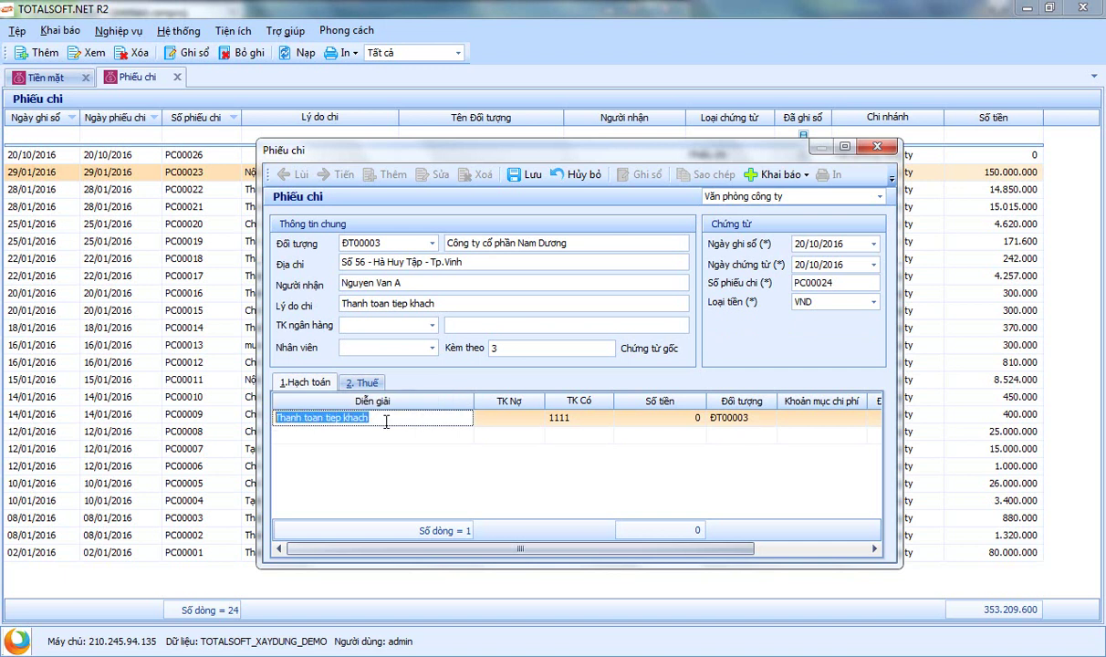
pyautogui.click(504, 423)
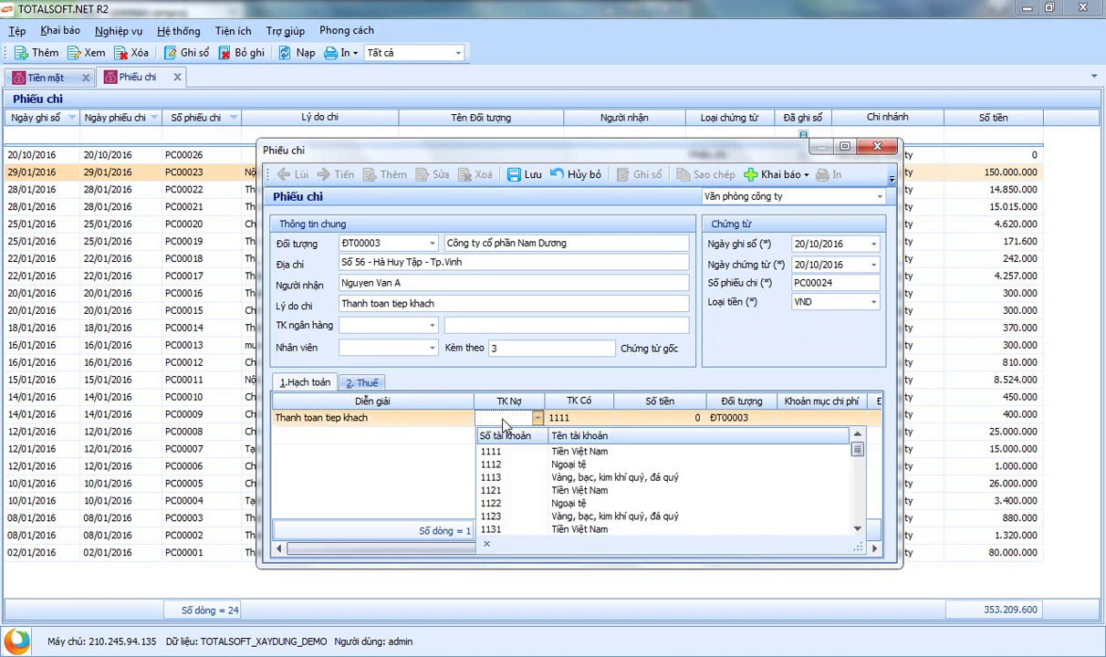
pyautogui.click(505, 426)
pyautogui.write('6428')
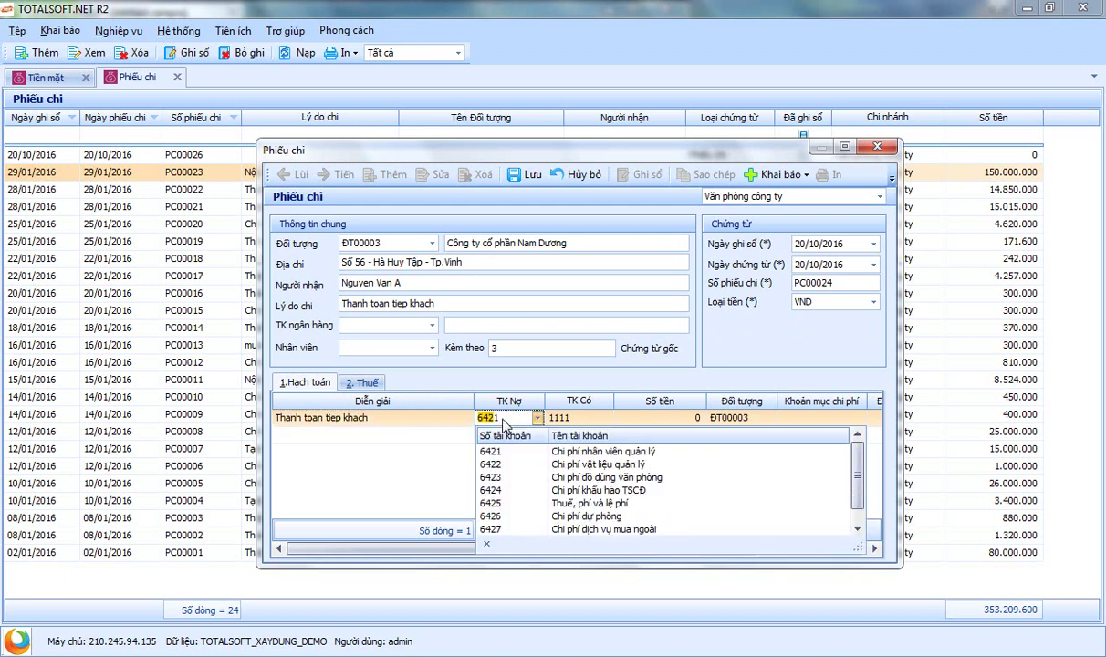
pyautogui.press('Return')
pyautogui.press('Return')
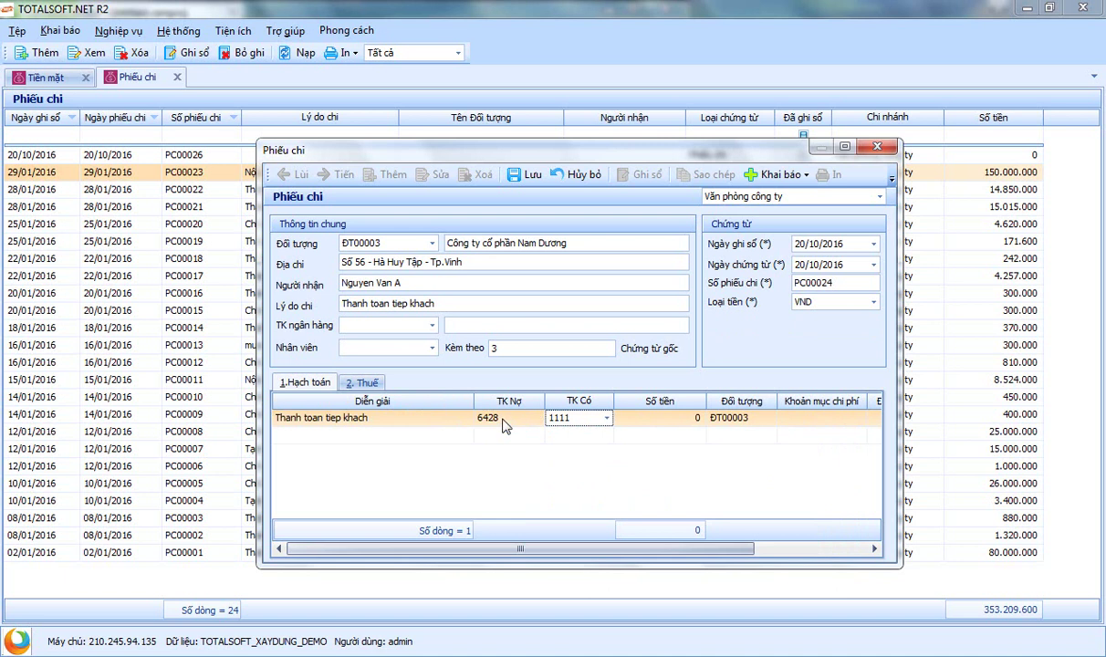
# - Keep the line's default credit account and Đối tượng, and set its amount (Số tiền) to 1.200.000
pyautogui.press('Return')
pyautogui.write('1.200.')
pyautogui.write('000')
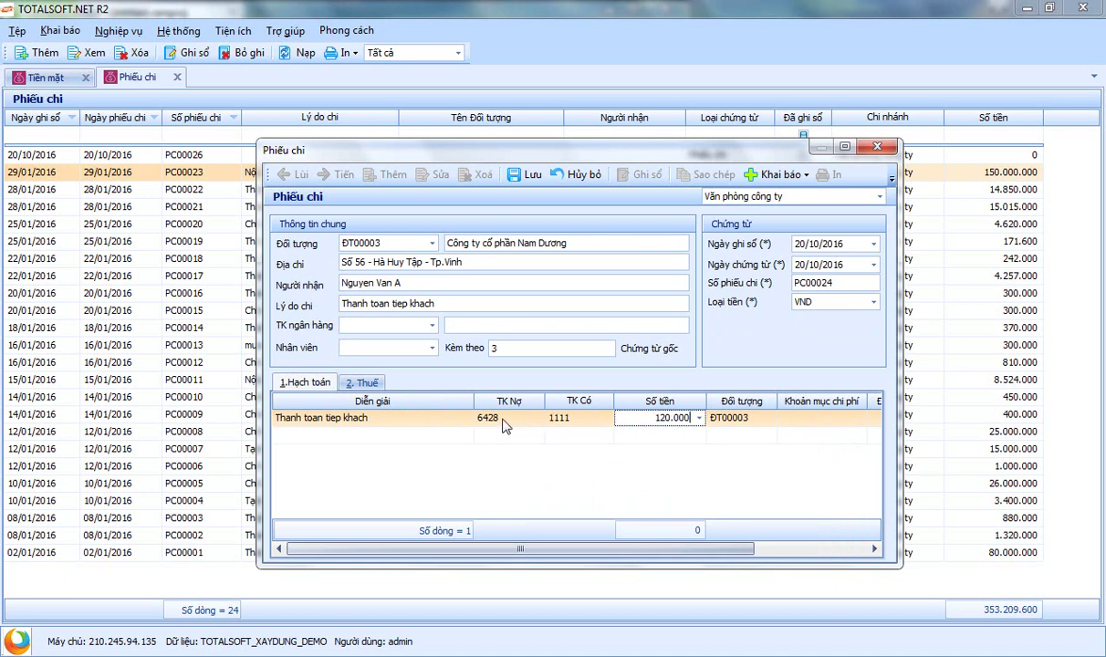
pyautogui.press('Return')
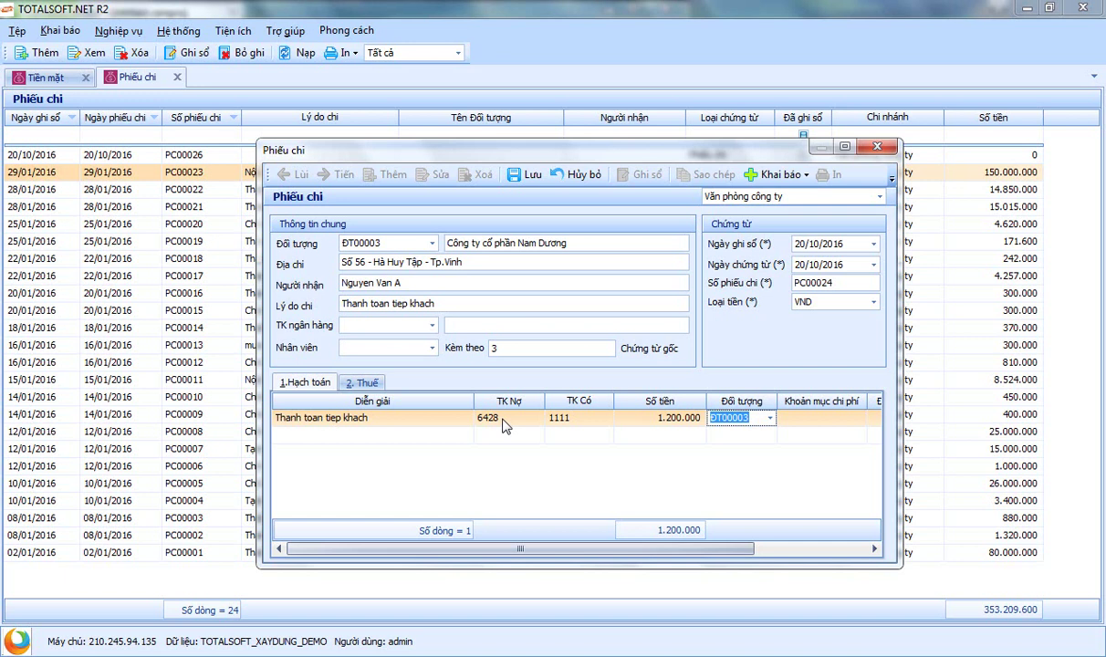
pyautogui.press('Return')
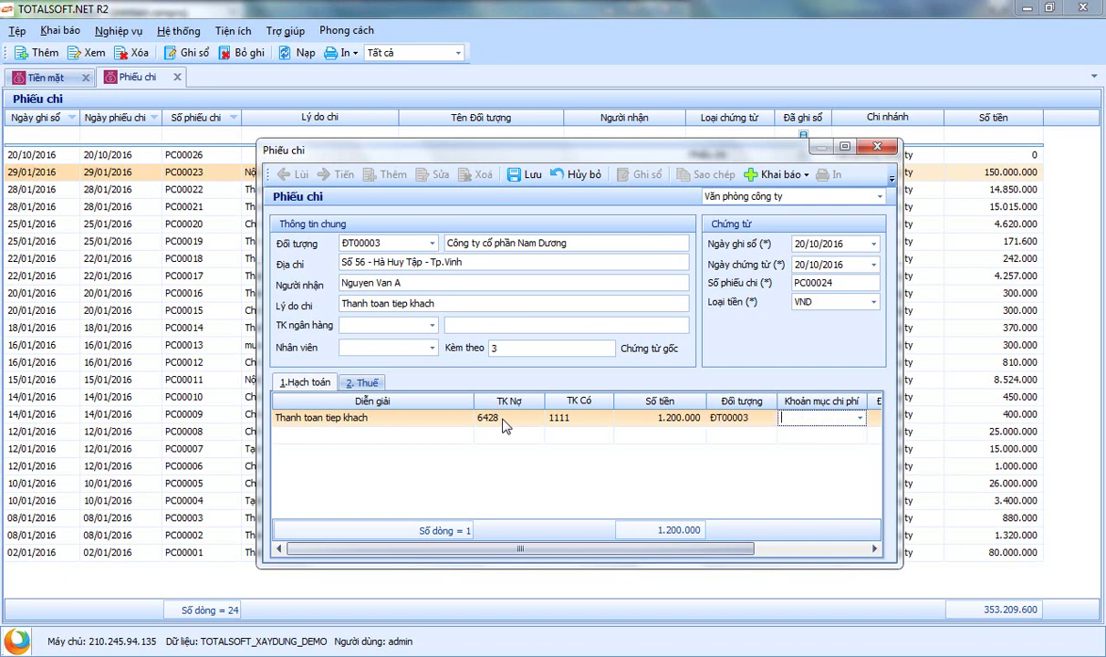
# - Look through the Khoản mục chi phí choices for the accounting line, leaving the field empty
pyautogui.click(859, 420)
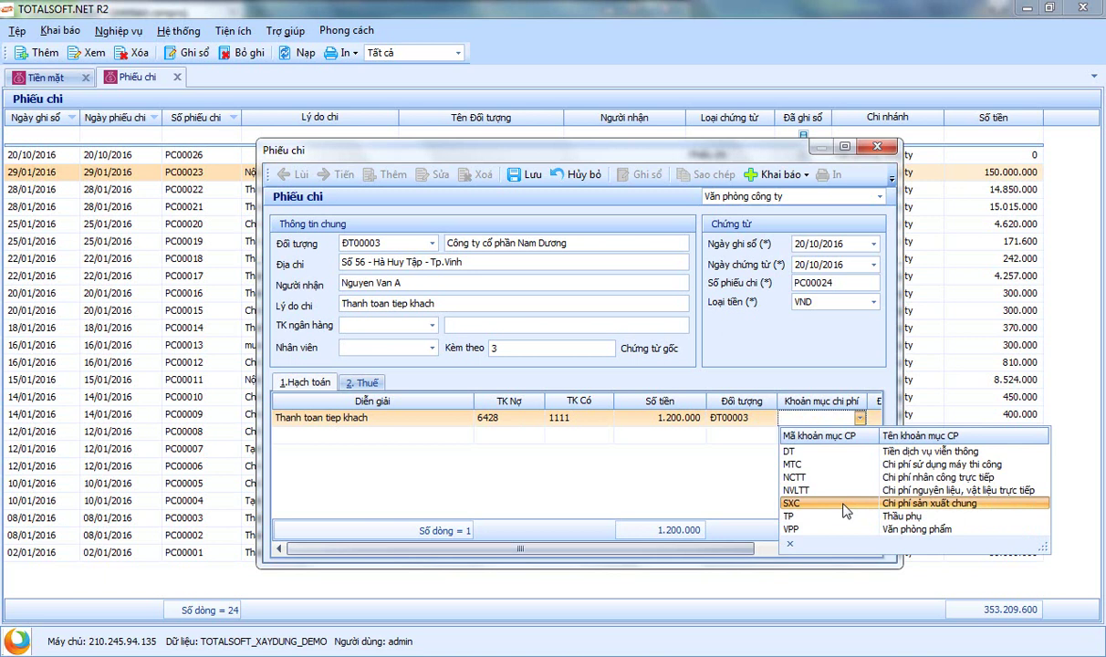
pyautogui.click(783, 418)
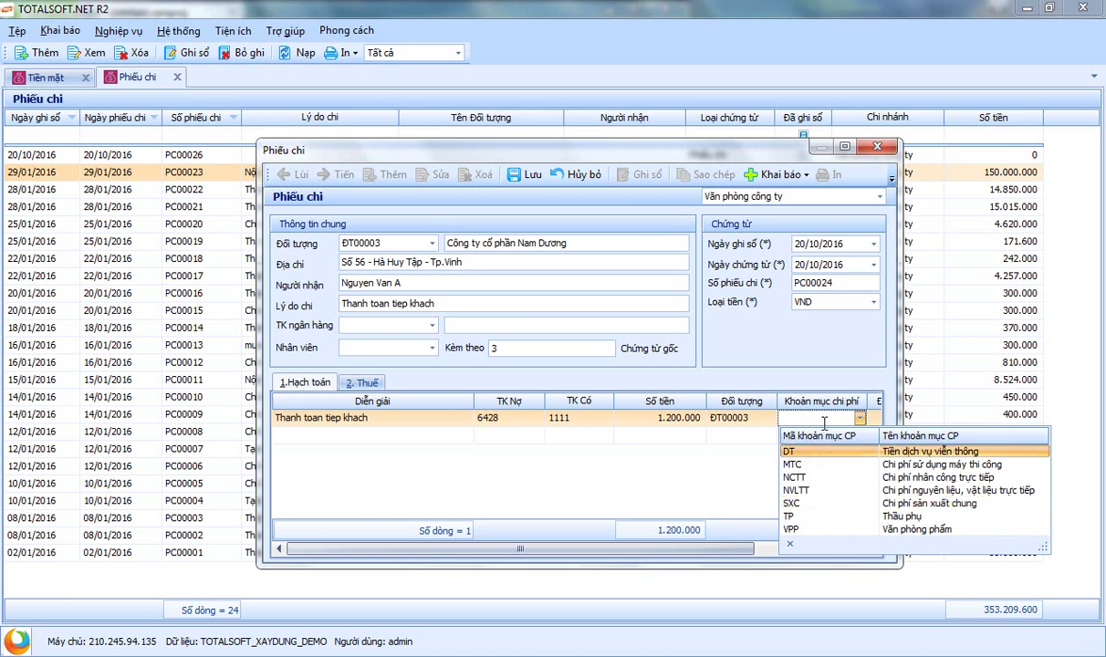
pyautogui.moveTo(544, 148); pyautogui.dragTo(460, 147)
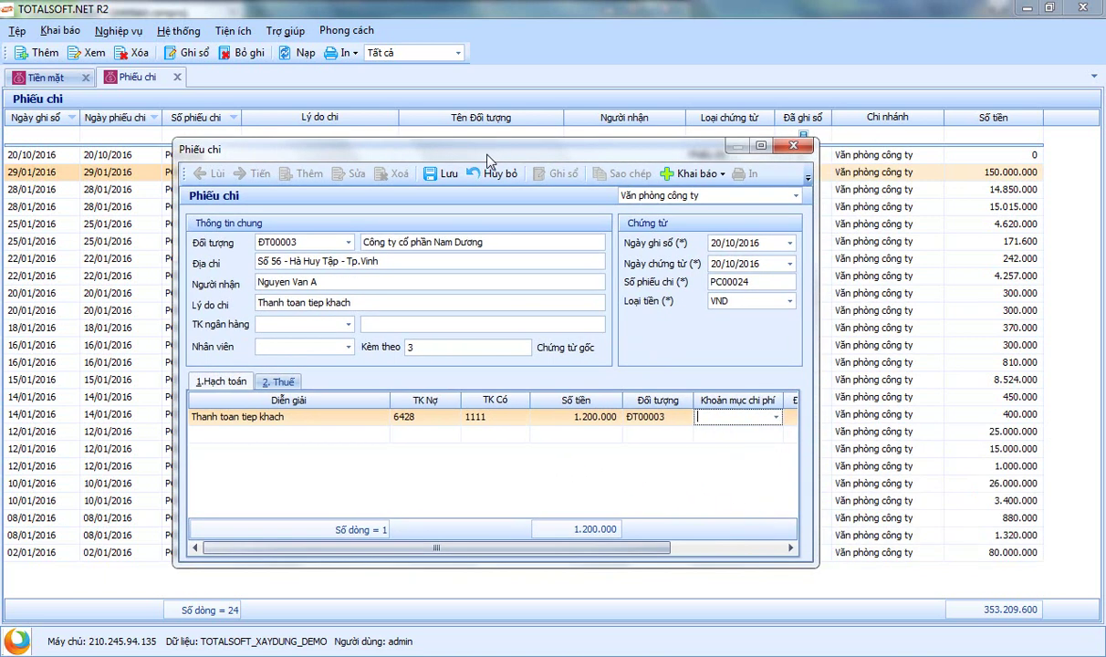
pyautogui.click(709, 174)
pyautogui.click(602, 185)
pyautogui.click(776, 417)
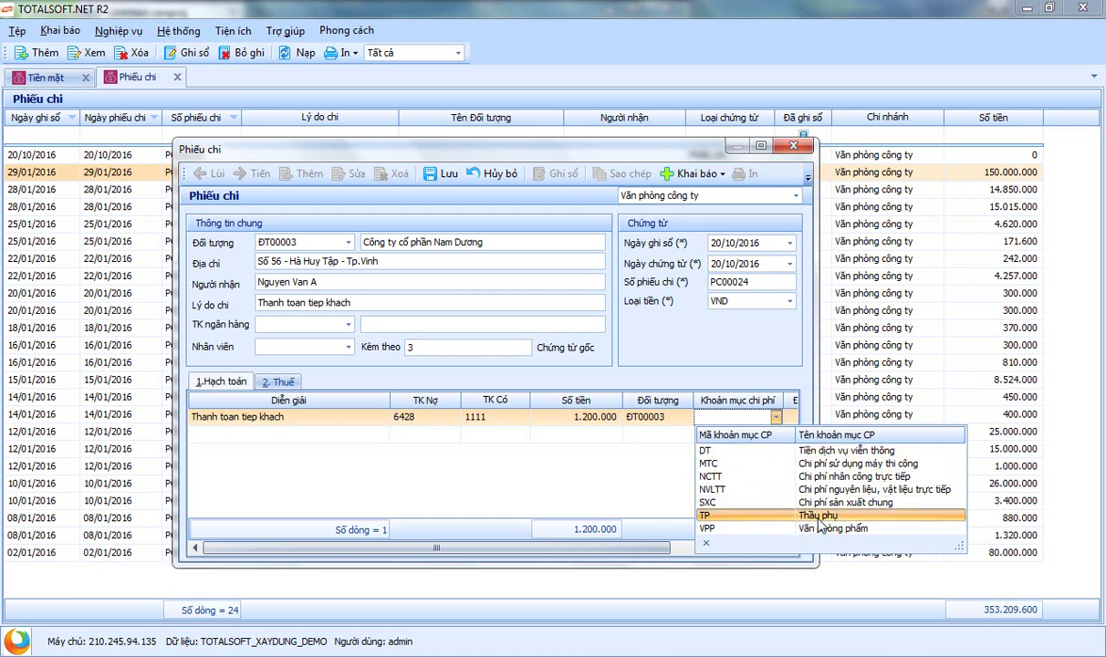
pyautogui.click(666, 342)
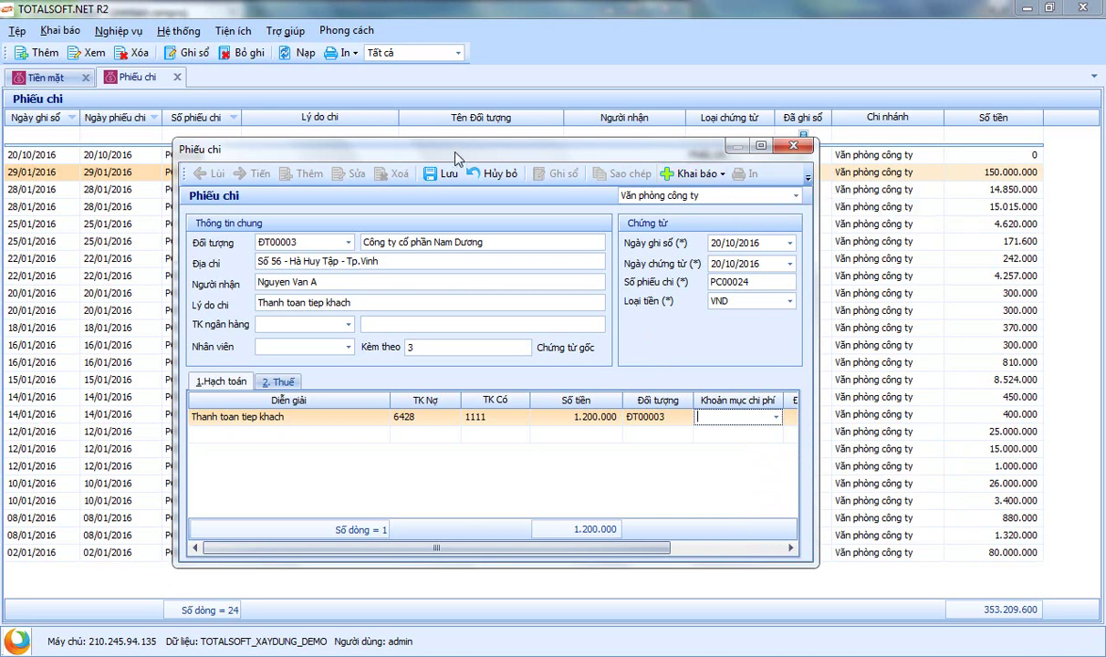
pyautogui.click(719, 175)
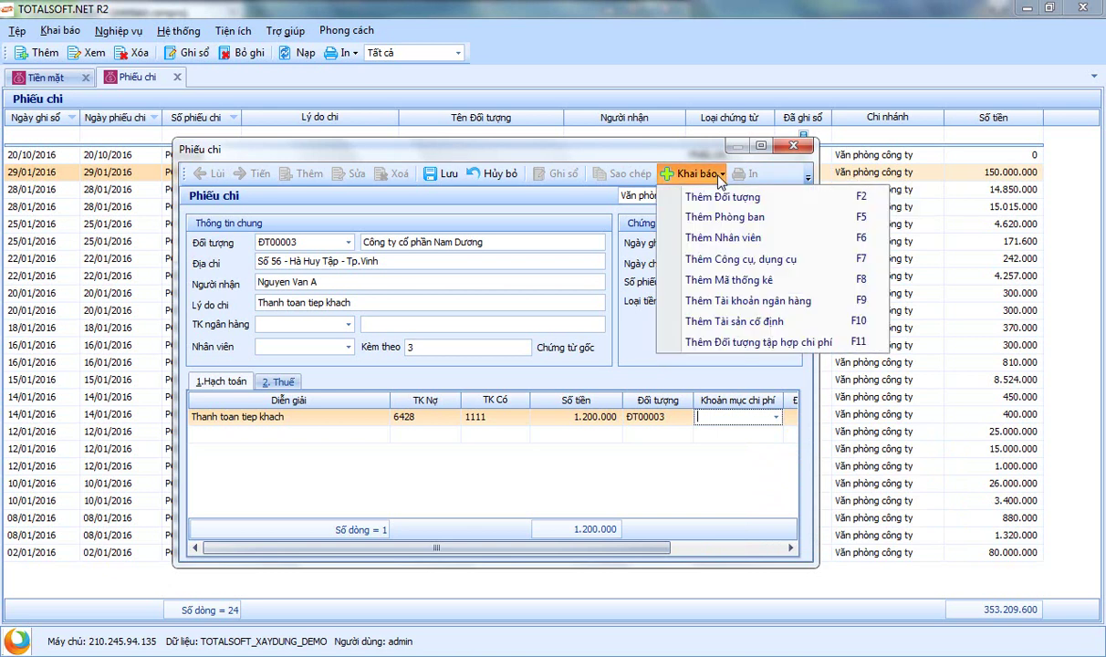
pyautogui.click(694, 174)
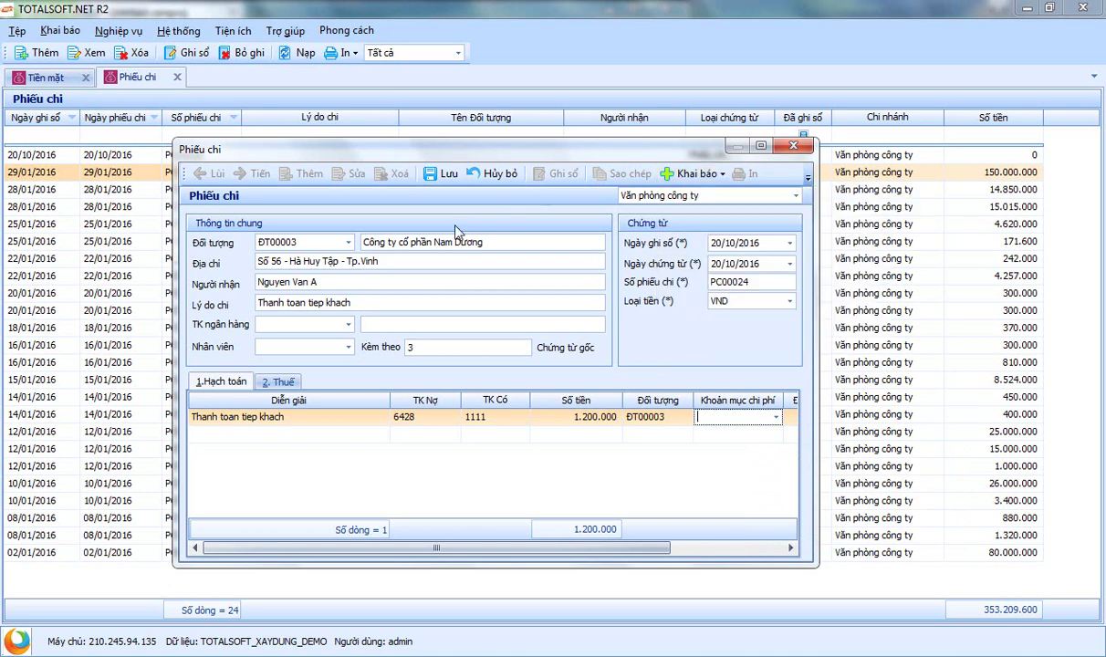
pyautogui.click(689, 173)
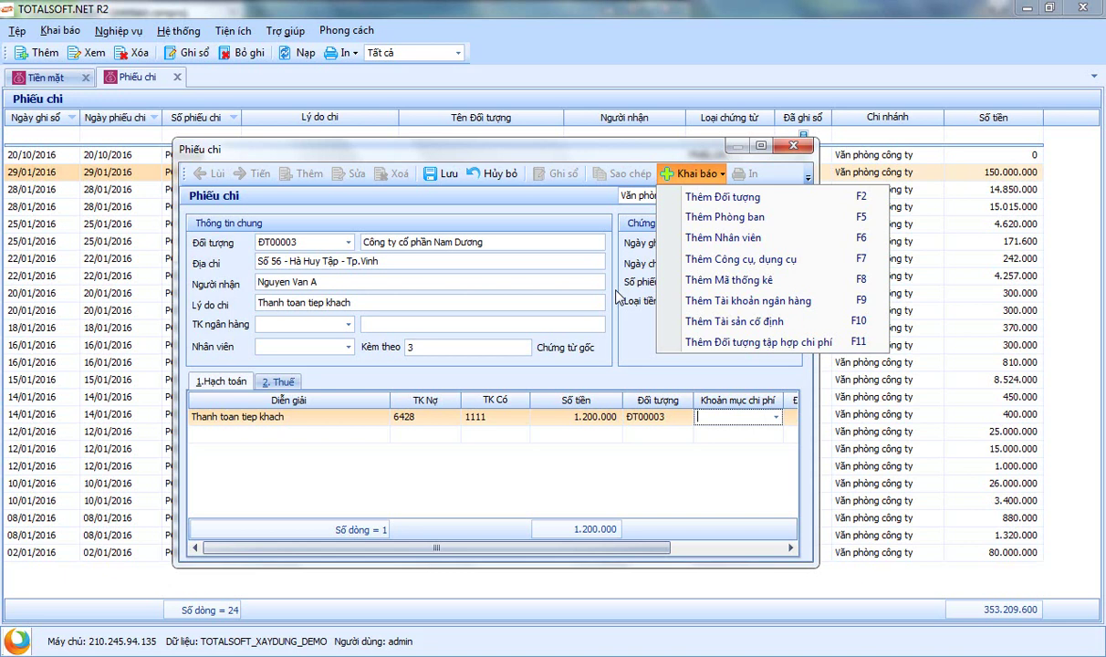
pyautogui.click(587, 282)
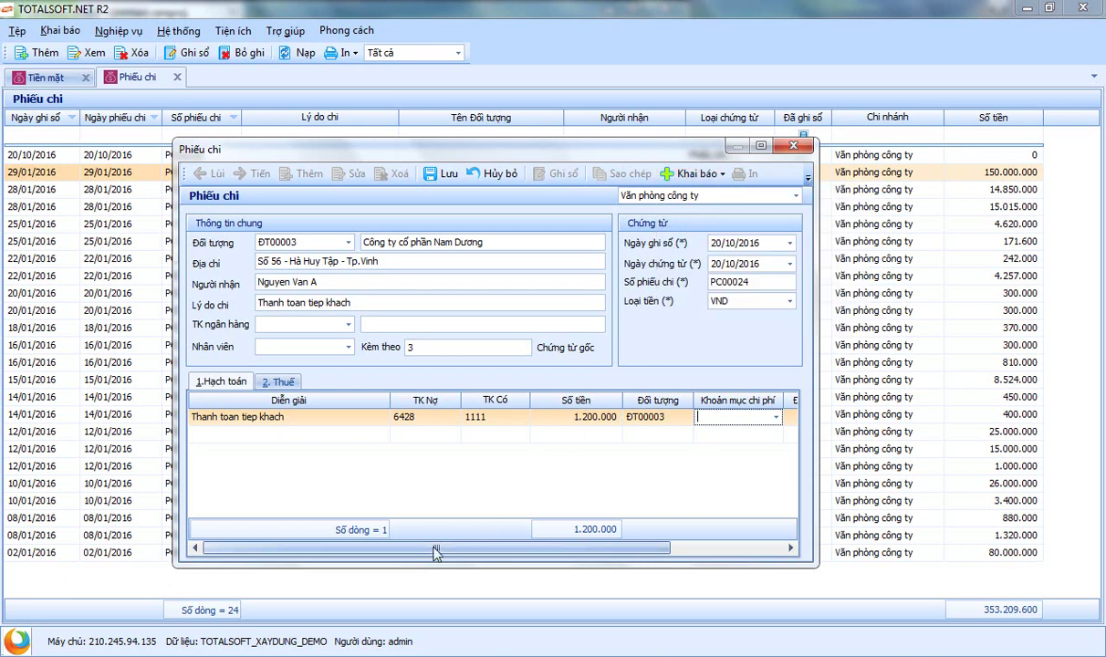
pyautogui.moveTo(436, 553); pyautogui.dragTo(549, 553)
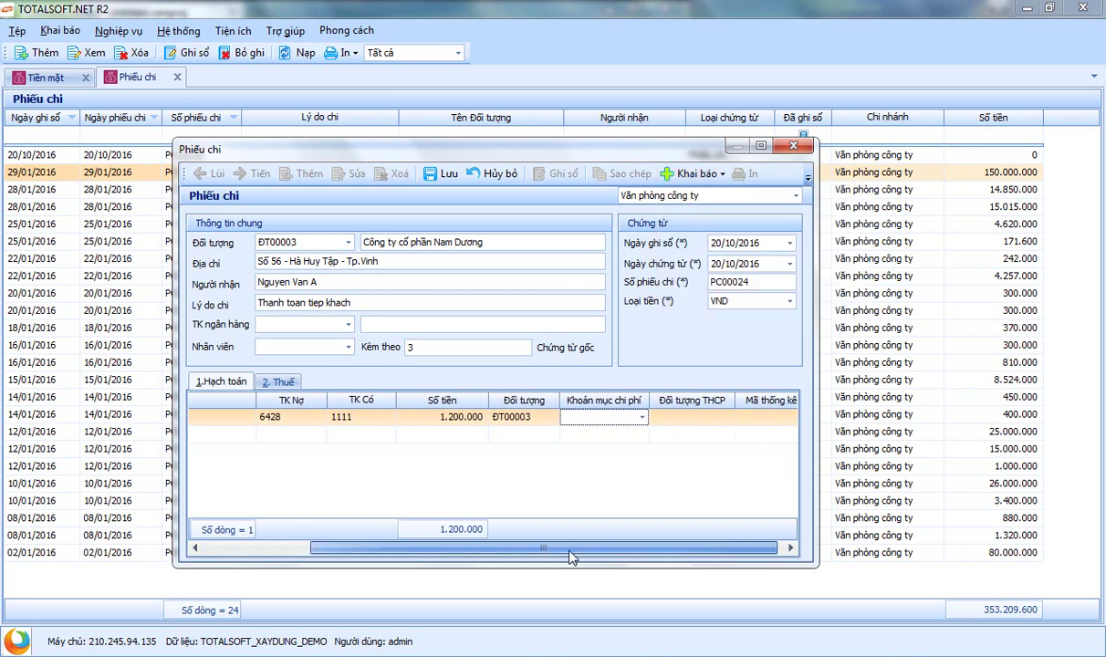
# - Add a tax (Thuế) line to the voucher with the description "Thue GTGT Dau vao", keeping its default tax account
pyautogui.click(274, 383)
pyautogui.click(264, 419)
pyautogui.moveTo(304, 421); pyautogui.dragTo(167, 418)
pyautogui.write('Thue')
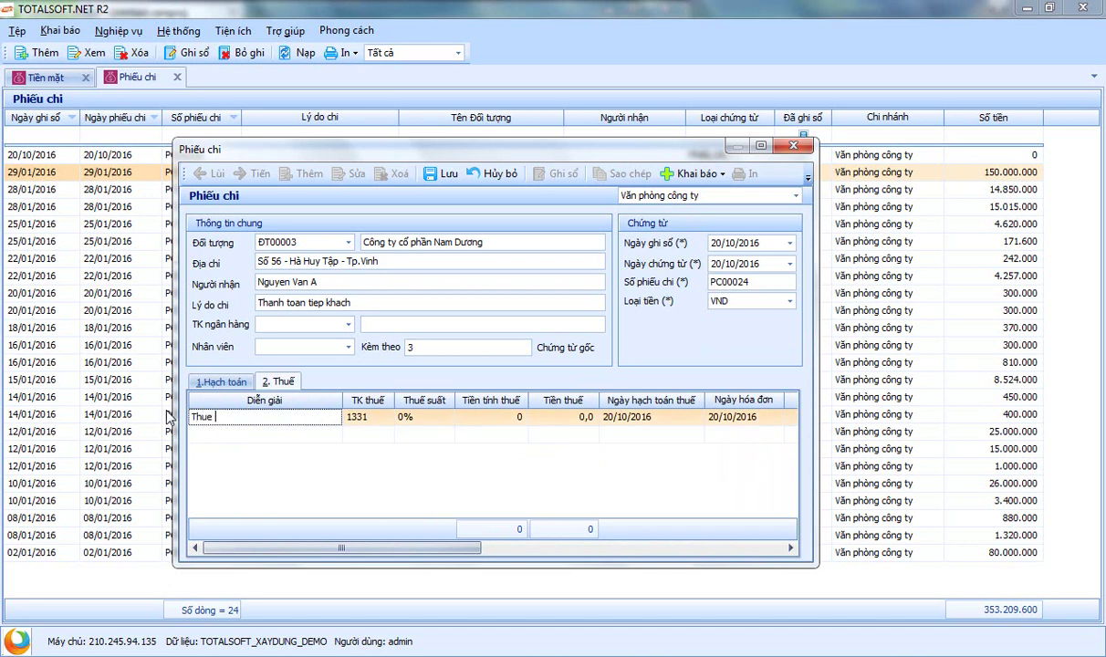
pyautogui.write(' GTGT')
pyautogui.press('BackSpace')
pyautogui.write('GT Dau vao')
pyautogui.press('Tab')
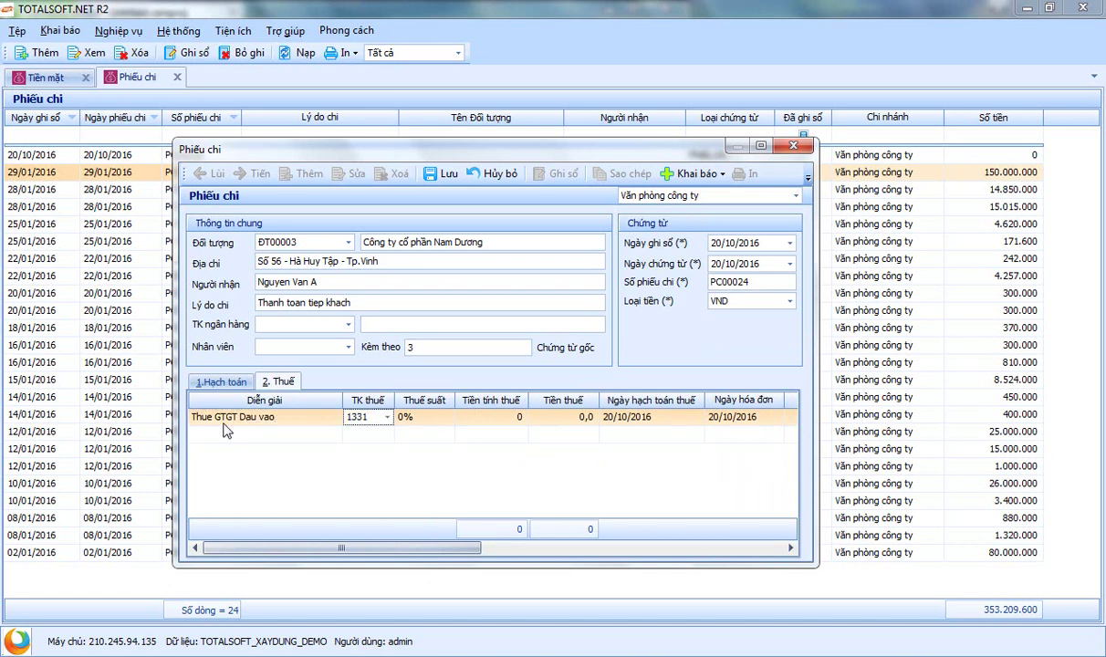
# - Set the tax line's rate (Thuế suất) to 10%
pyautogui.click(413, 418)
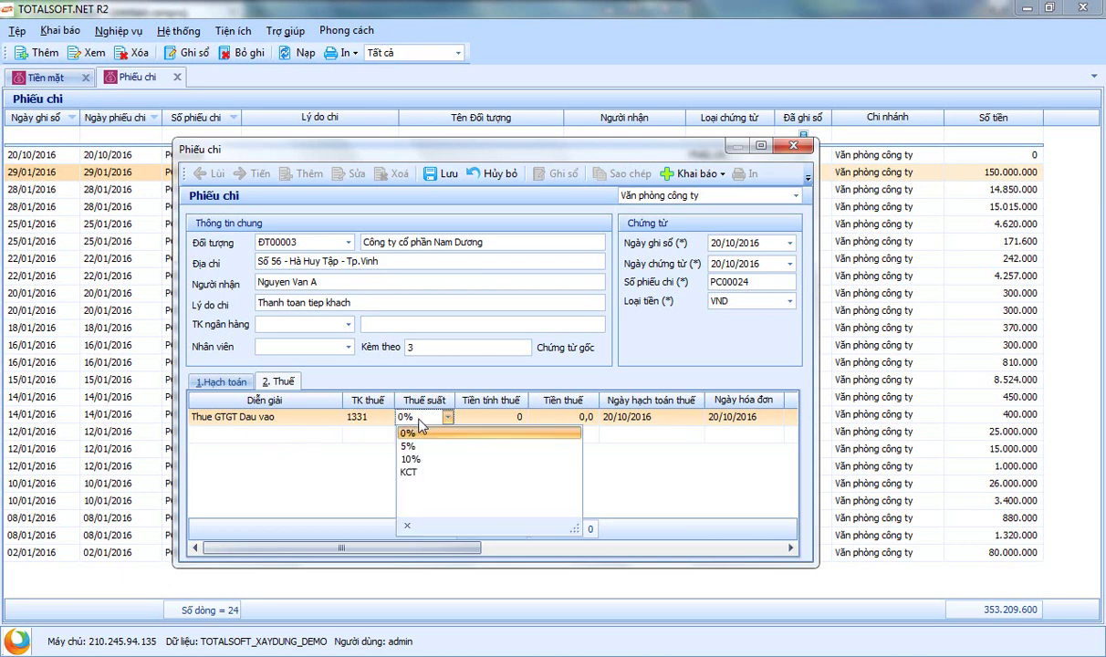
pyautogui.click(413, 459)
pyautogui.click(491, 418)
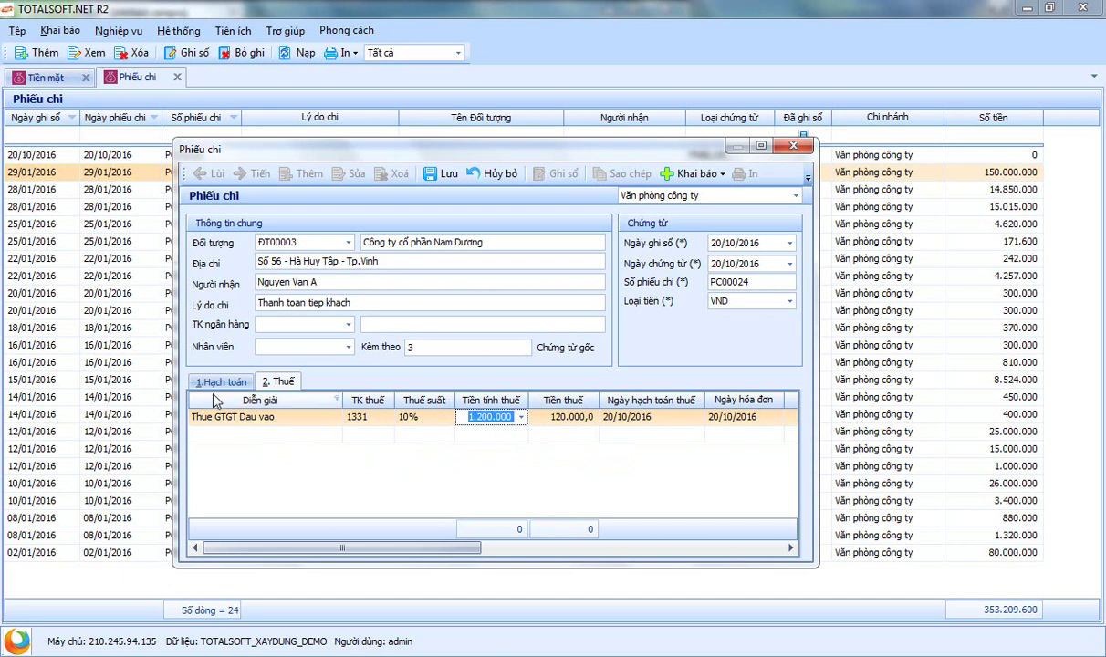
pyautogui.moveTo(443, 146); pyautogui.dragTo(463, 160)
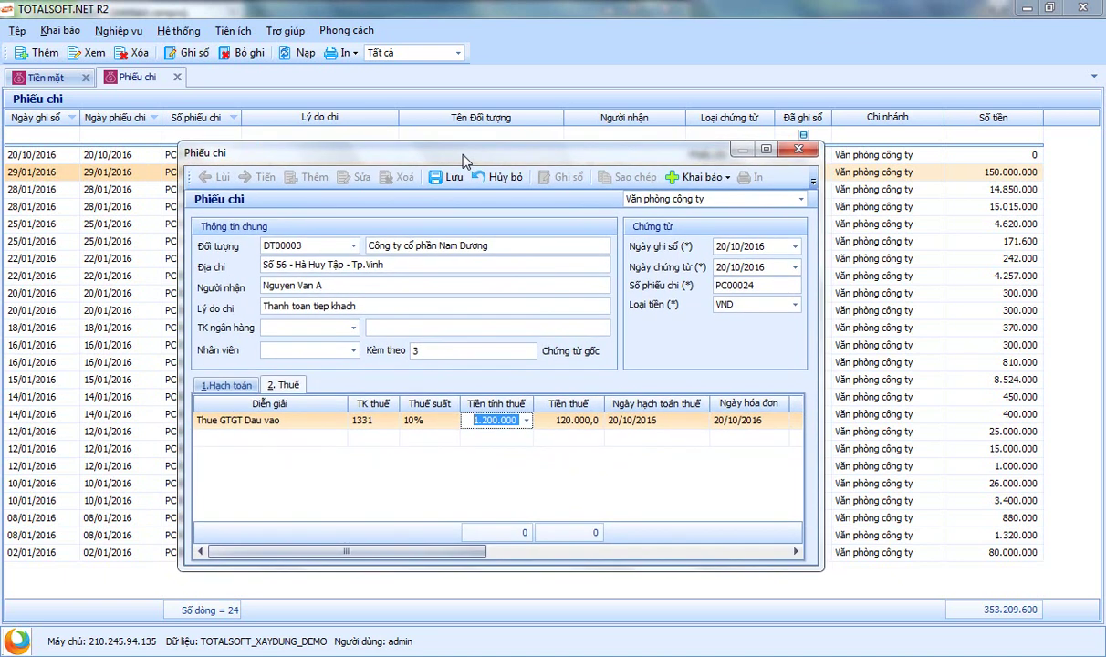
pyautogui.moveTo(464, 161)
pyautogui.mouseDown()
pyautogui.moveTo(488, 175)
pyautogui.moveTo(474, 171)
pyautogui.mouseUp()
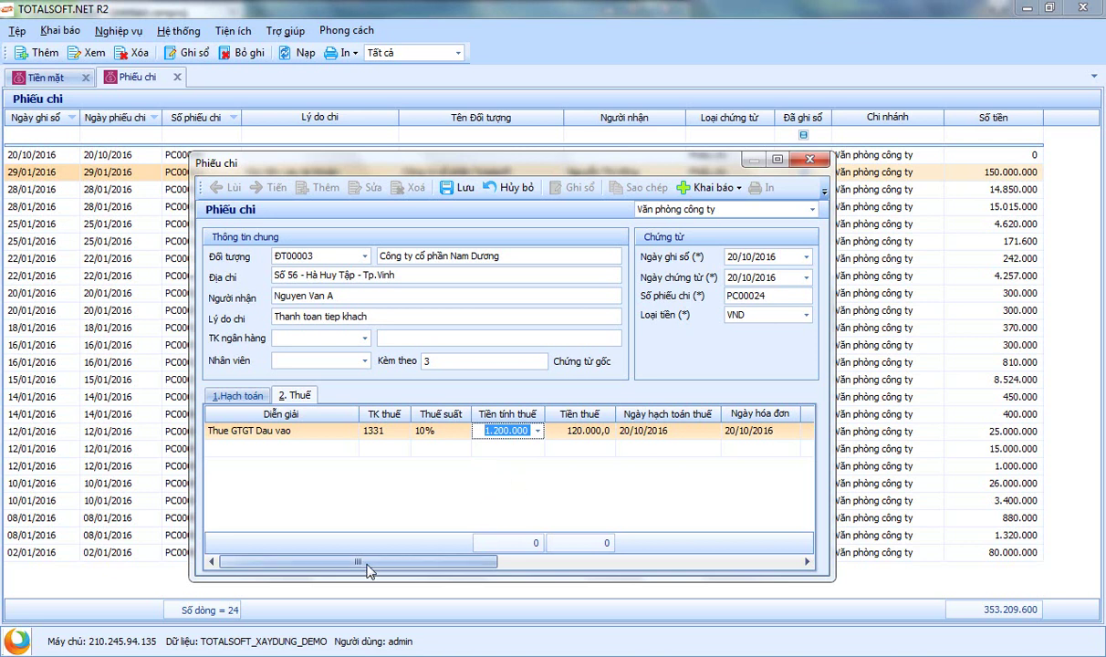
# - Check the voucher's accounting line, and set the tax line's taxable amount (Tiền tính thuế) to 1.000.000
pyautogui.click(236, 395)
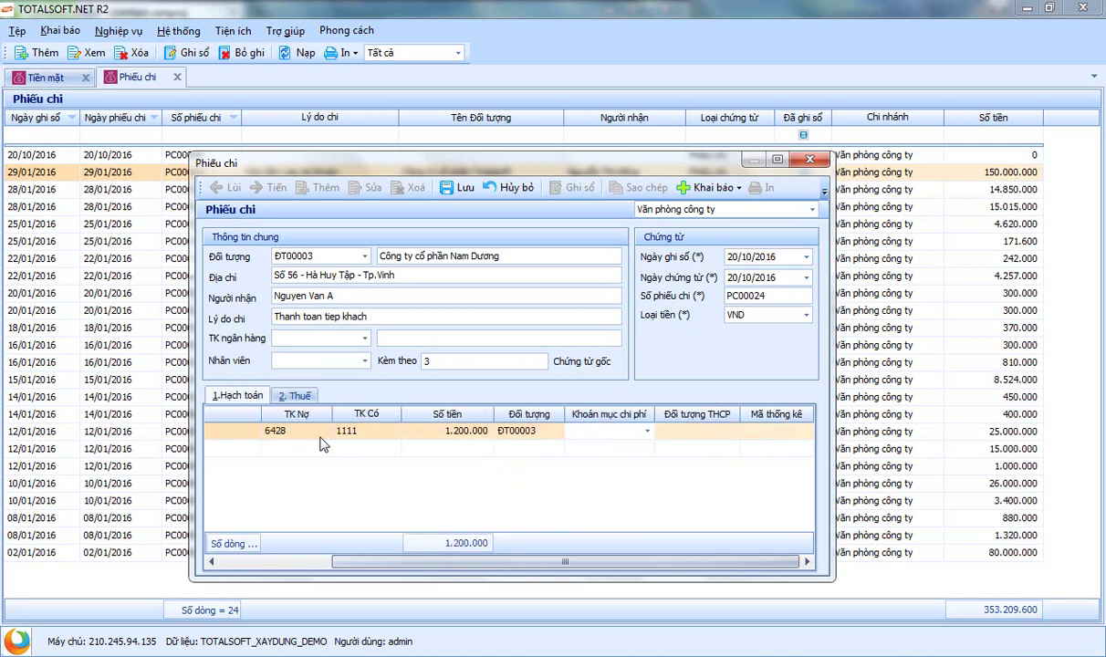
pyautogui.click(297, 396)
pyautogui.click(507, 431)
pyautogui.write('1.000.000')
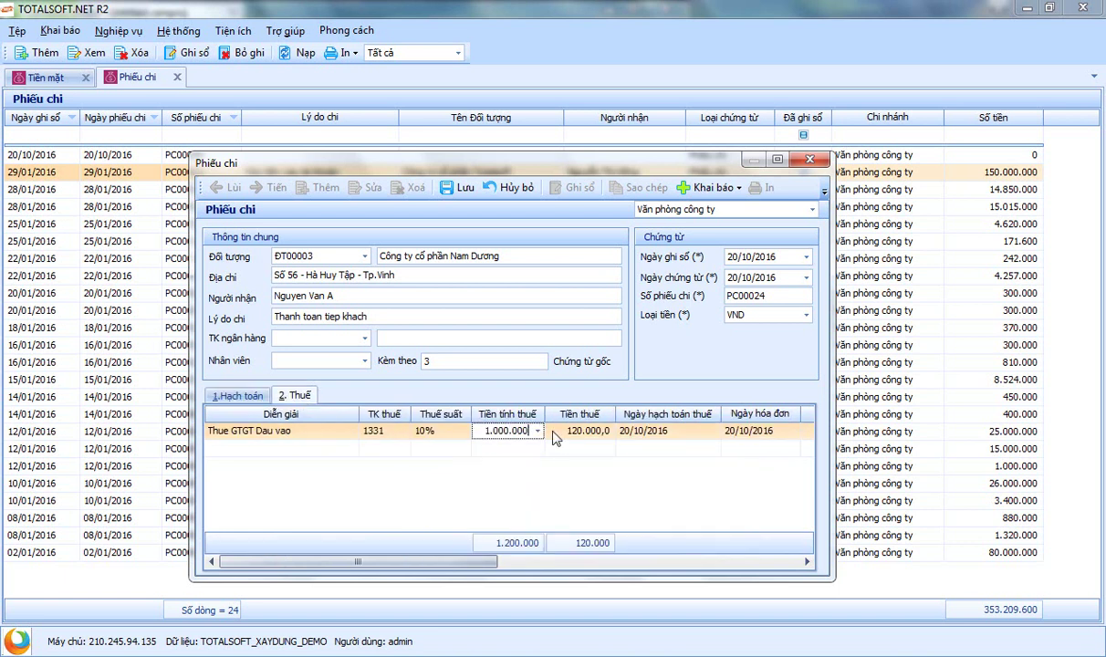
# - Set the tax line's tax amount (Tiền thuế) to 99.999, keeping the default tax accounting and invoice dates
pyautogui.click(554, 433)
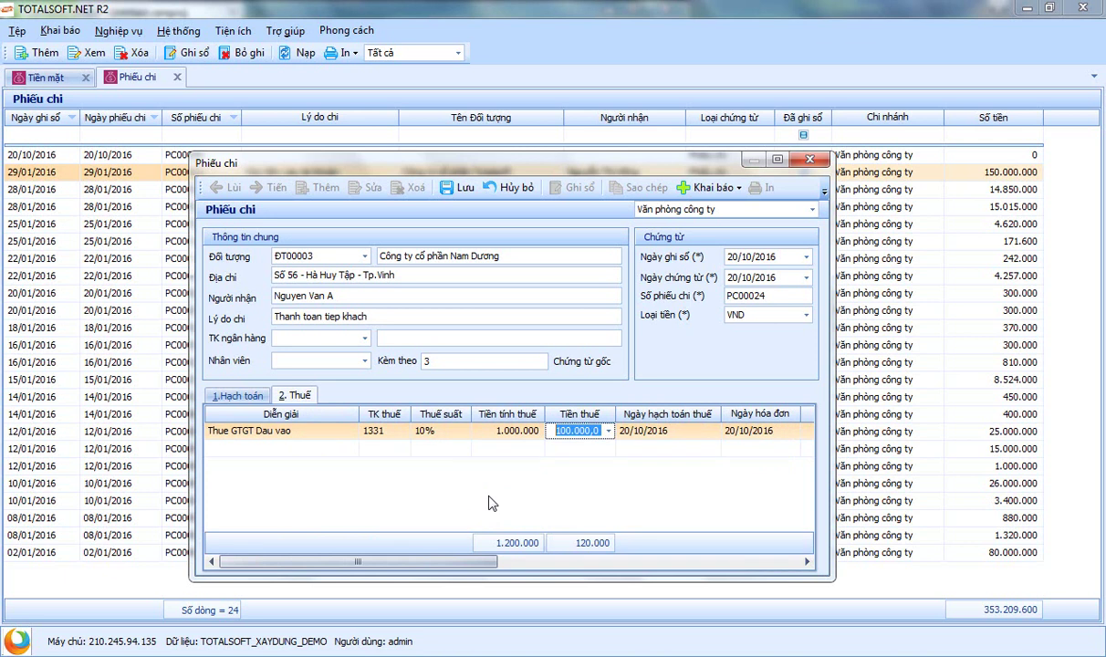
pyautogui.write('999')
pyautogui.press('Tab')
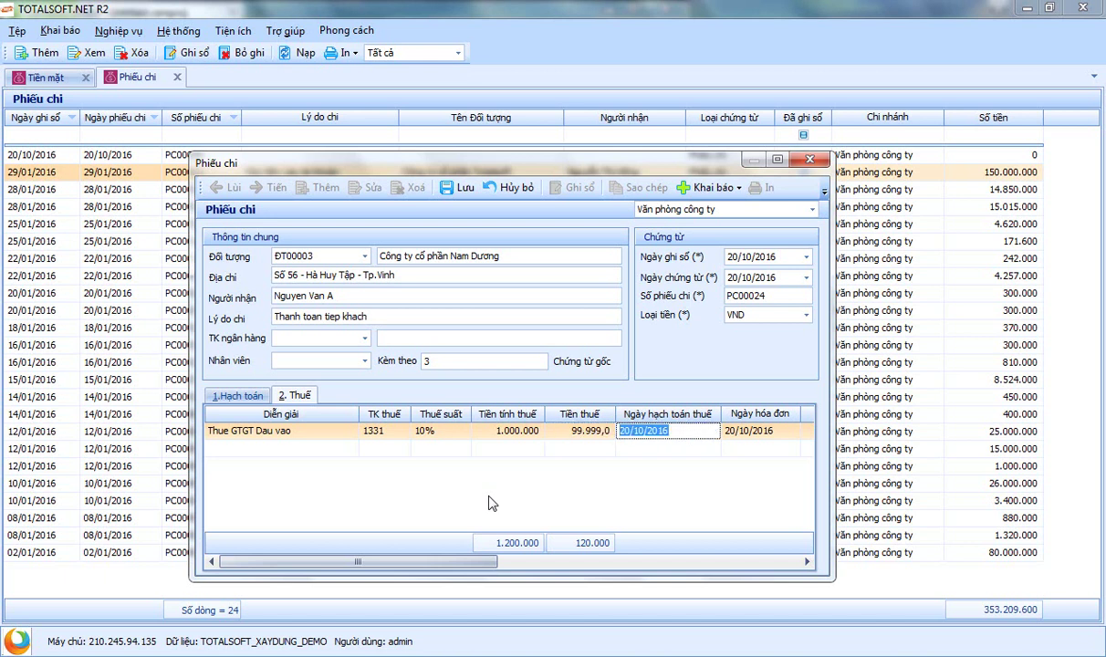
pyautogui.press('Tab')
pyautogui.press('Tab')
pyautogui.press('Tab')
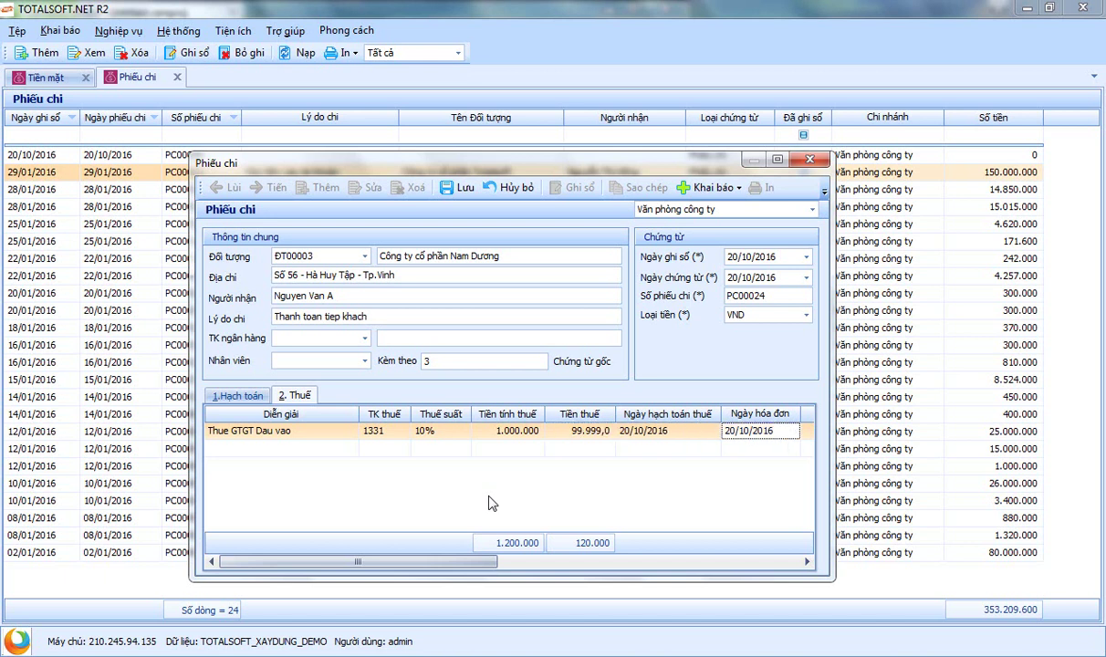
# - Set the tax line's invoice type (Loại hóa đơn) to Hóa đơn GTGT and its invoice number (Số hóa đơn) to 312312
pyautogui.click(697, 430)
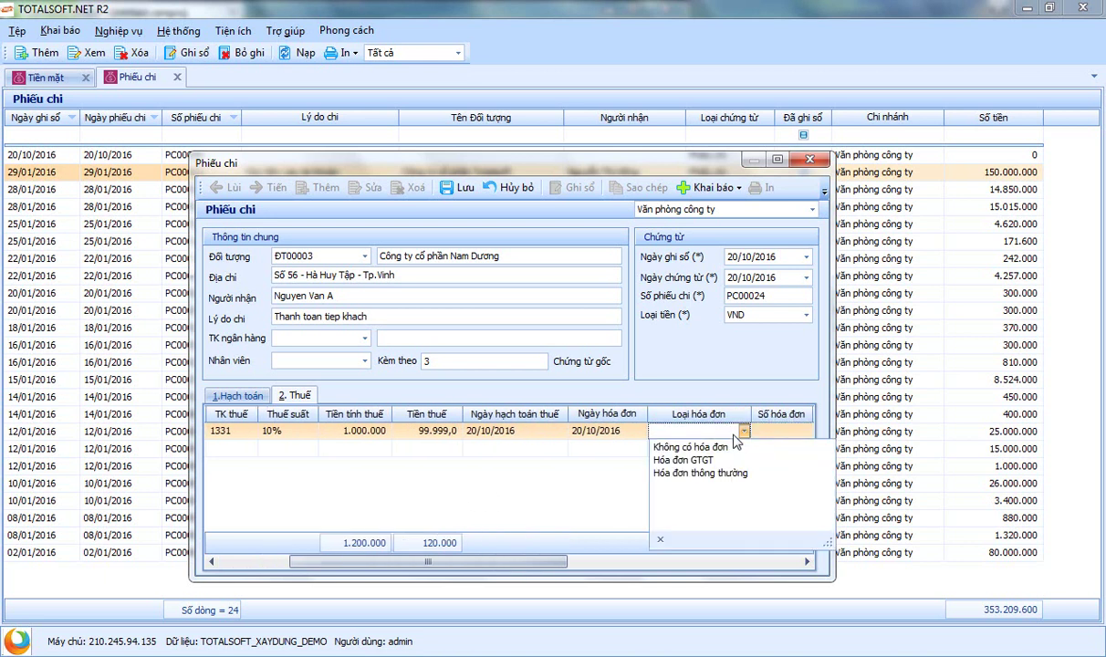
pyautogui.click(696, 449)
pyautogui.click(783, 430)
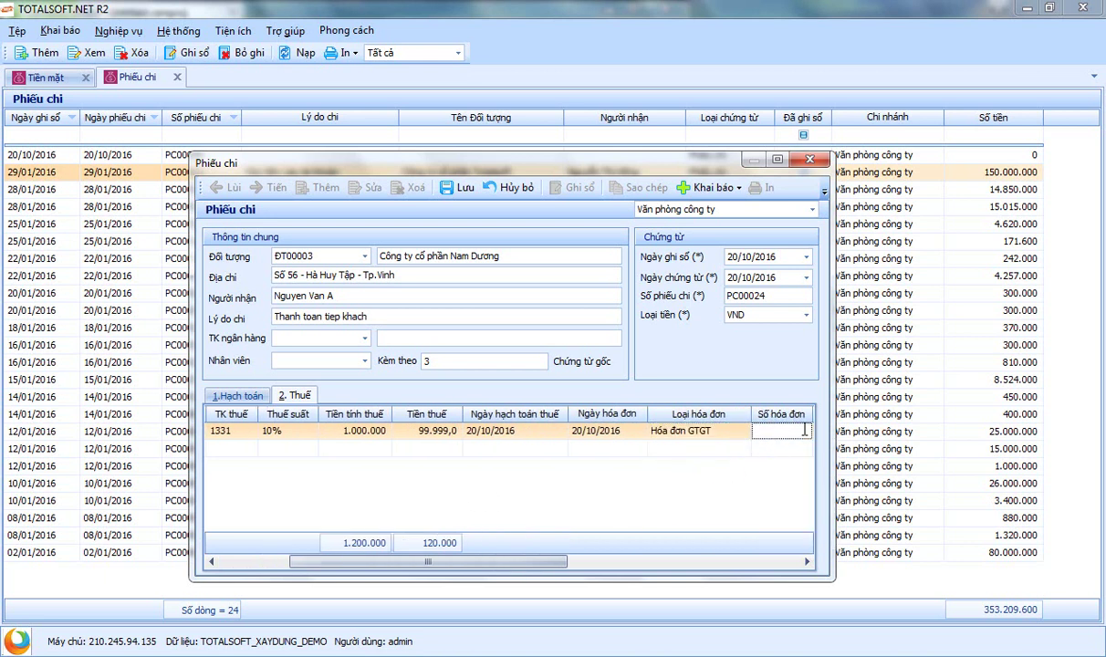
pyautogui.write('312312')
pyautogui.press('Tab')
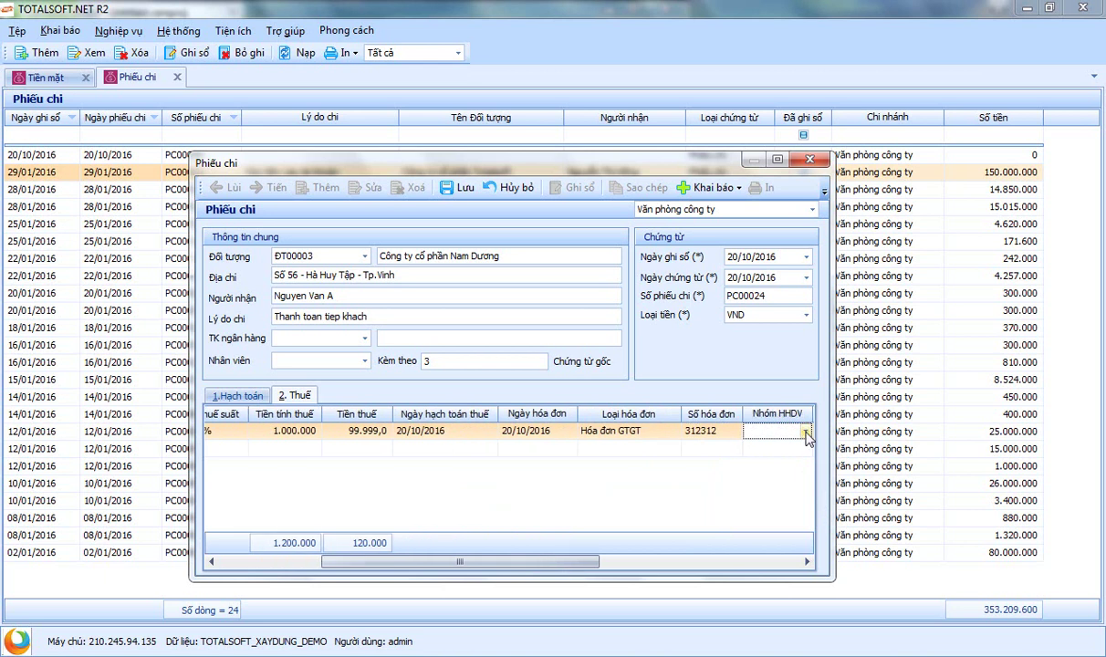
# - Set the tax line's goods and services group (Nhóm HHDV) to group 1, and check its Đối tượng details
pyautogui.click(806, 432)
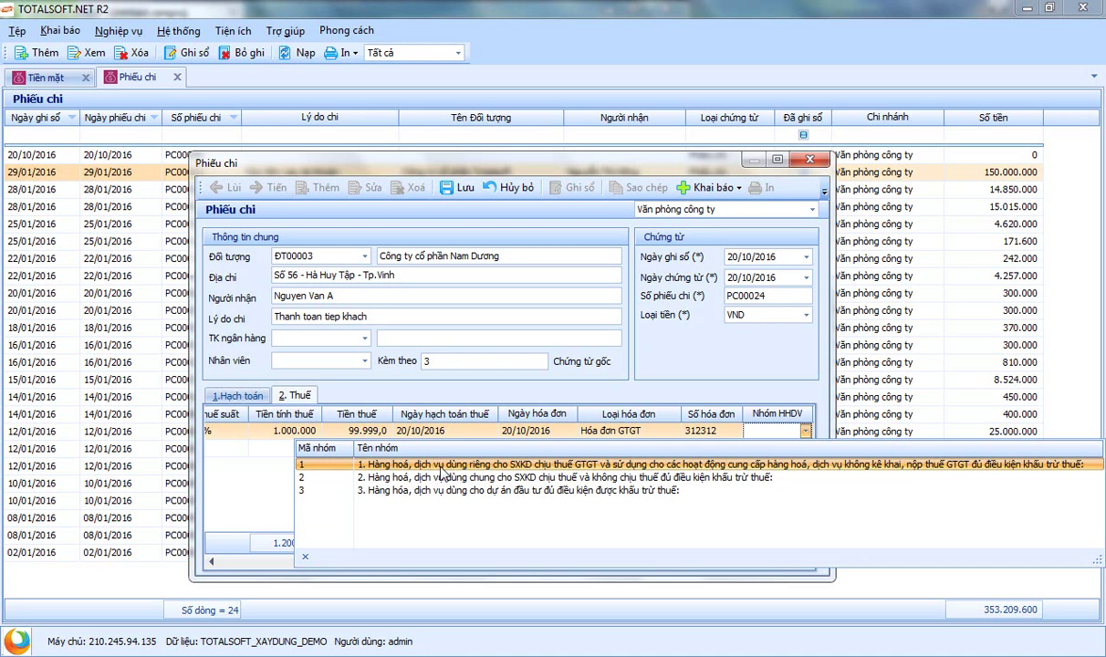
pyautogui.click(506, 465)
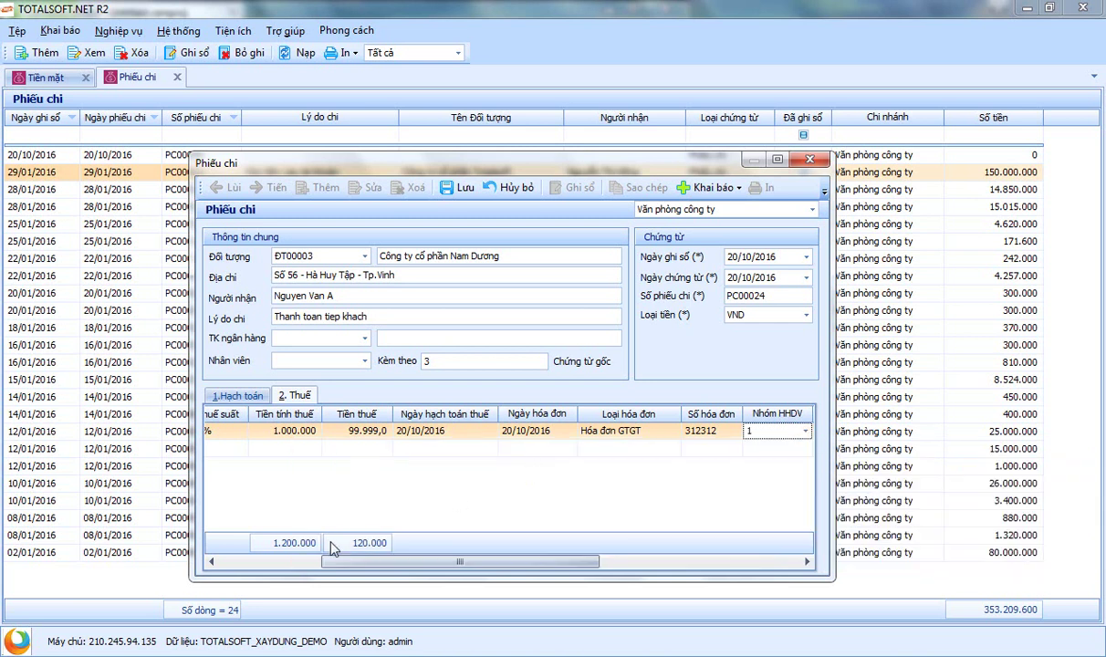
pyautogui.moveTo(429, 563); pyautogui.dragTo(674, 560)
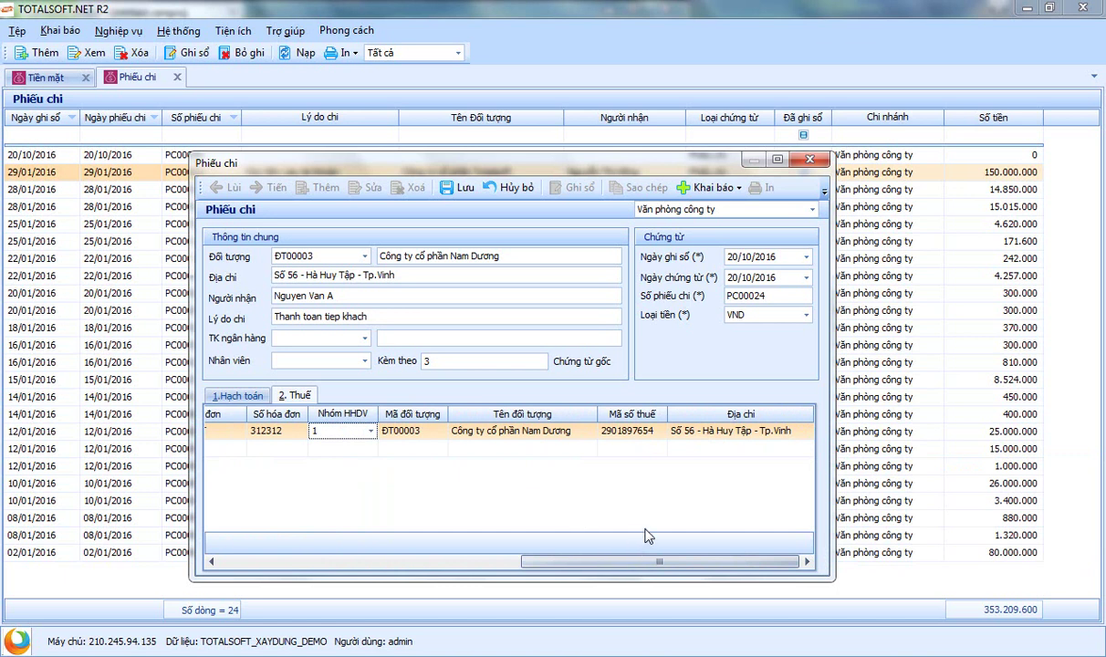
# - Save the payment voucher and close its window
pyautogui.moveTo(499, 171); pyautogui.dragTo(558, 166)
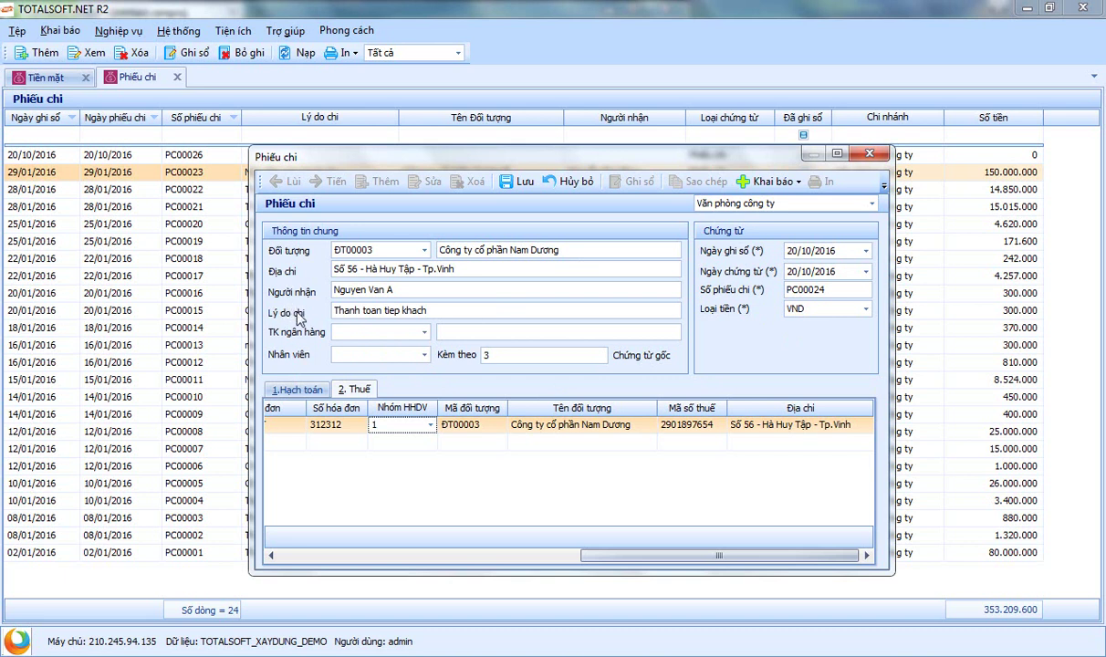
pyautogui.click(521, 182)
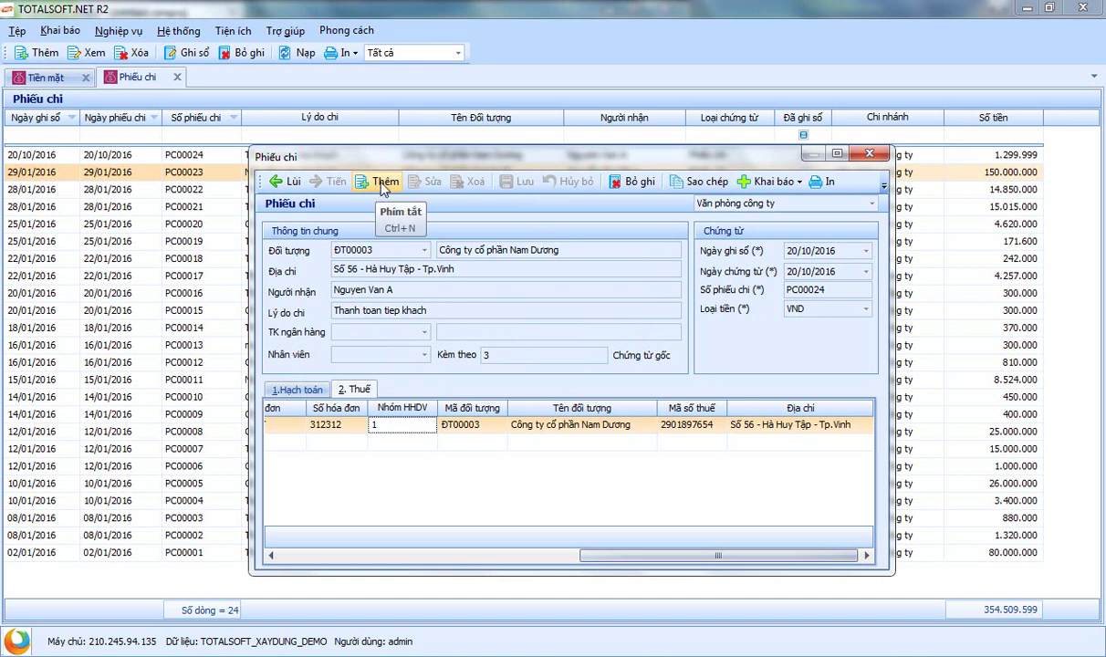
pyautogui.click(870, 156)
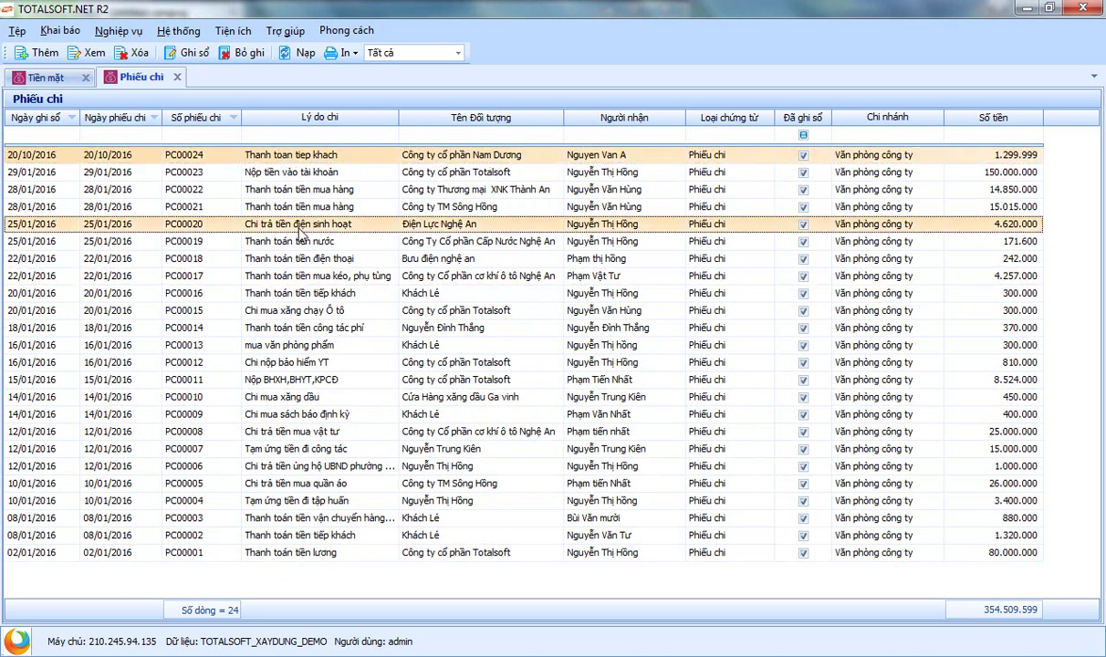
pyautogui.click(345, 53)
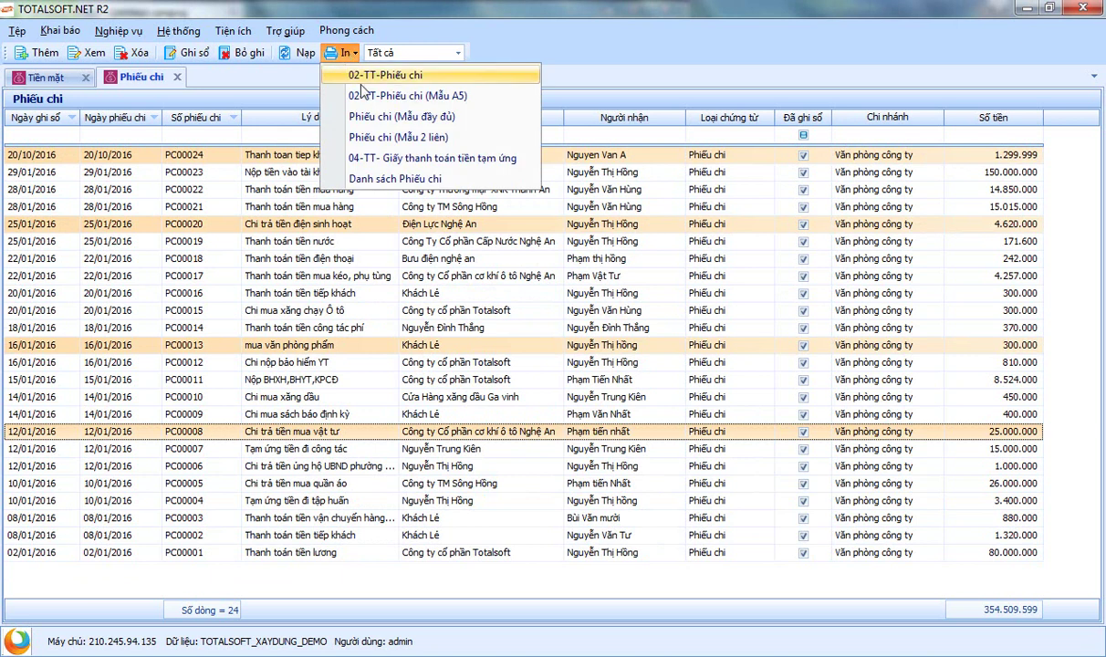
pyautogui.click(360, 311)
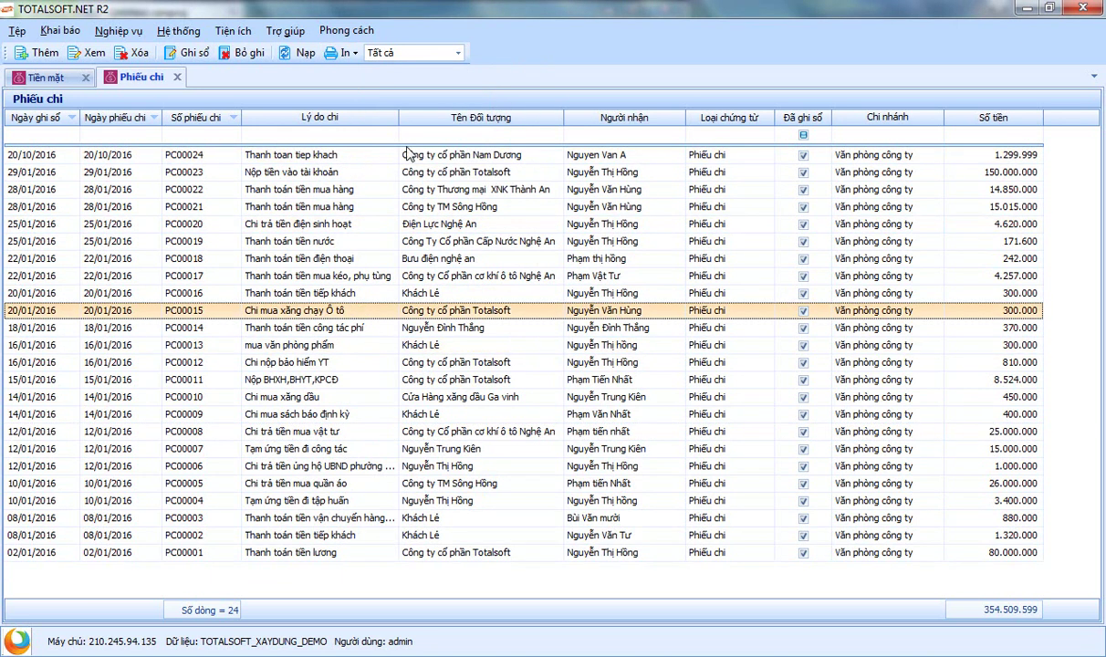
# - Filter the voucher list by the payment reason (Lý do chi) "Chi mua xăng dầu", and clear the filter again
pyautogui.click(392, 117)
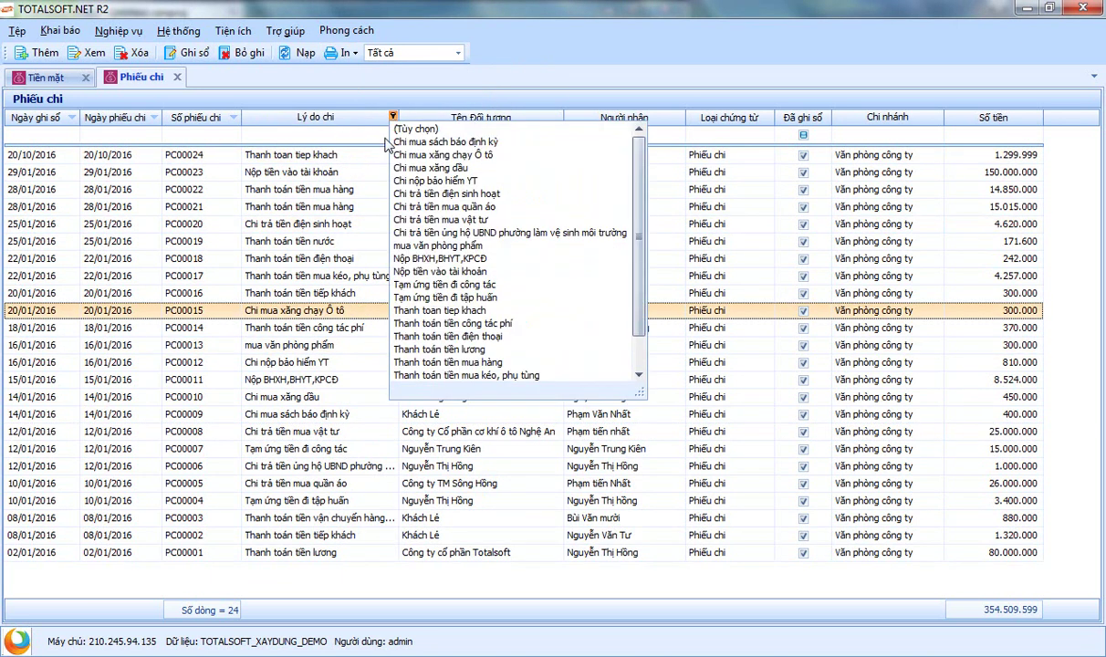
pyautogui.click(459, 170)
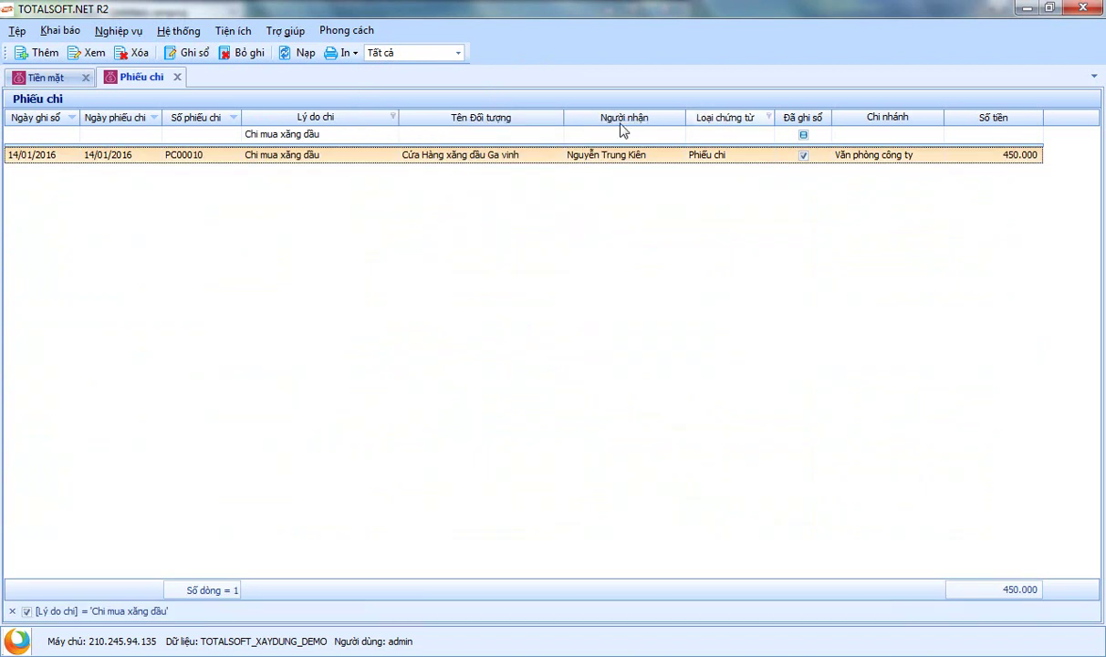
pyautogui.click(392, 117)
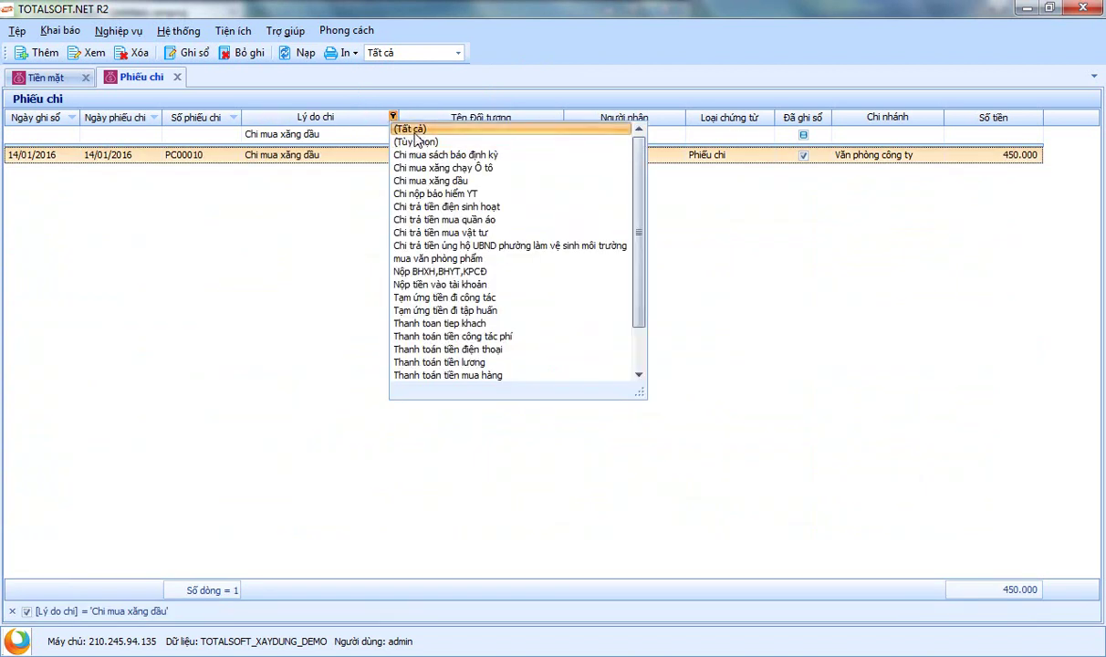
pyautogui.click(413, 129)
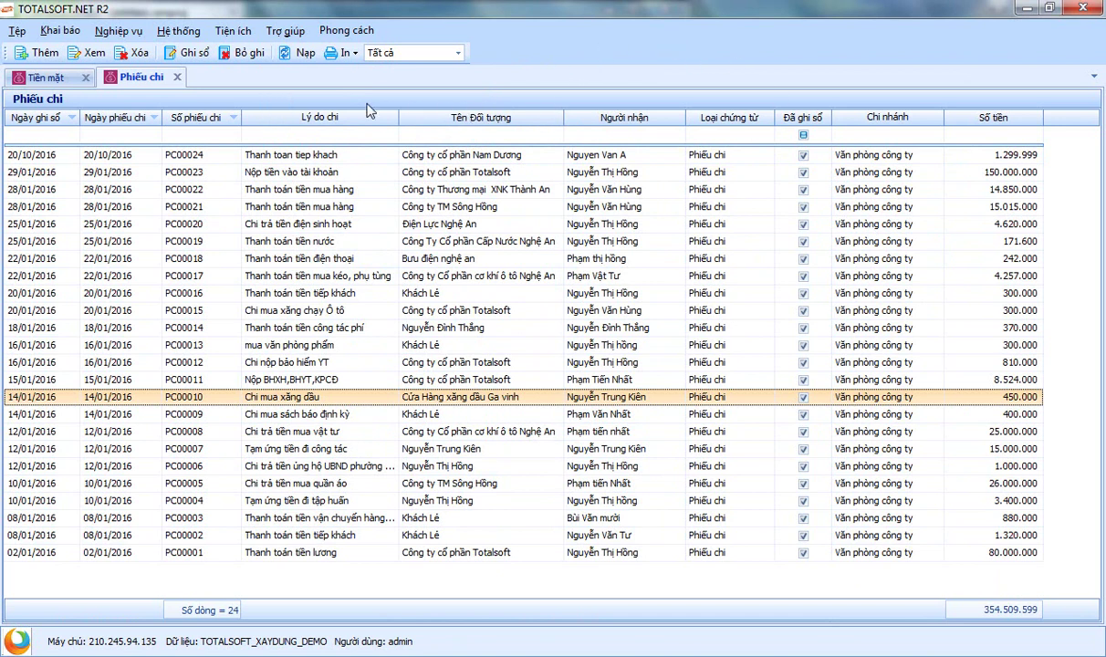
# - Add the Thuế GTGT column to the voucher list through the show/hide columns settings (Ẩn/ hiện cột)
pyautogui.rightClick(1061, 118)
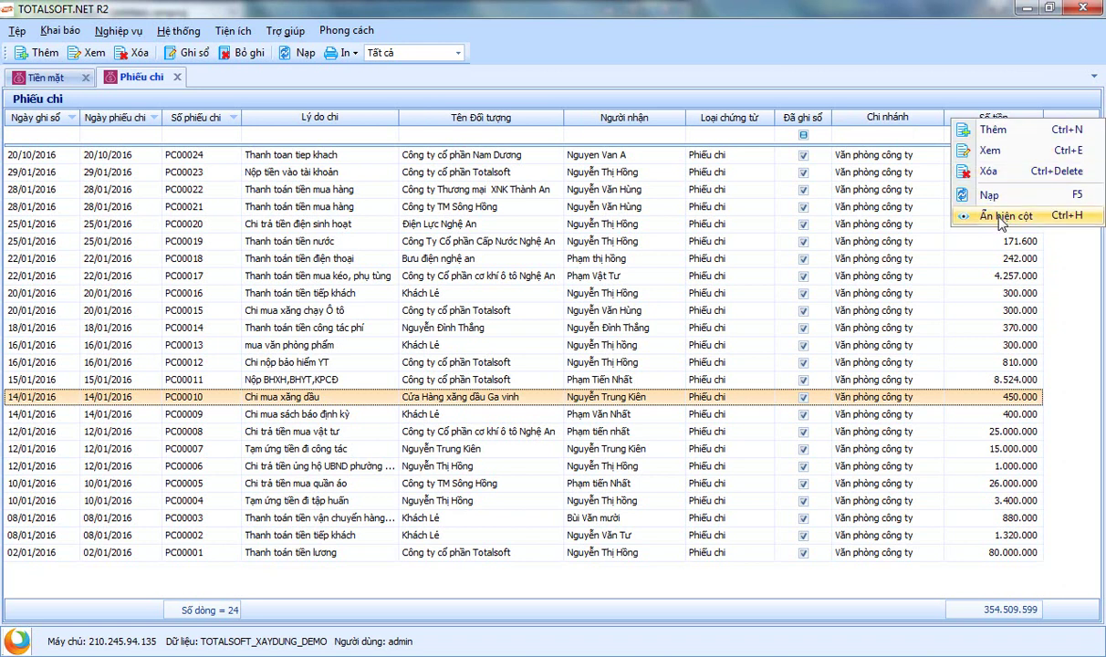
pyautogui.click(1003, 219)
pyautogui.moveTo(719, 266); pyautogui.dragTo(725, 415)
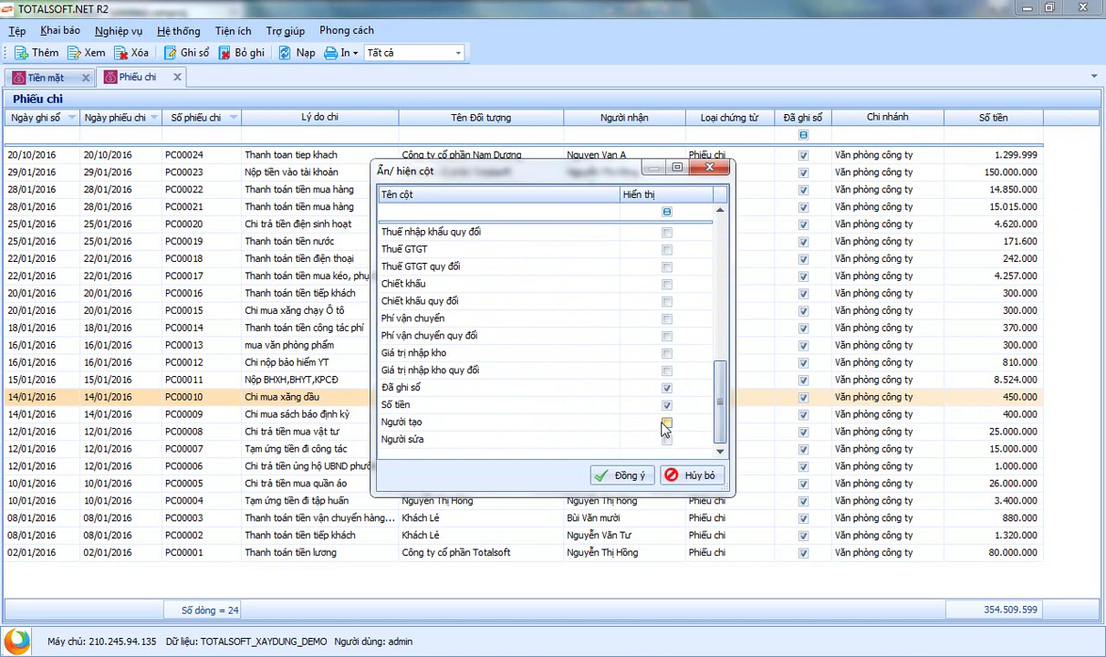
pyautogui.moveTo(726, 413); pyautogui.dragTo(726, 372)
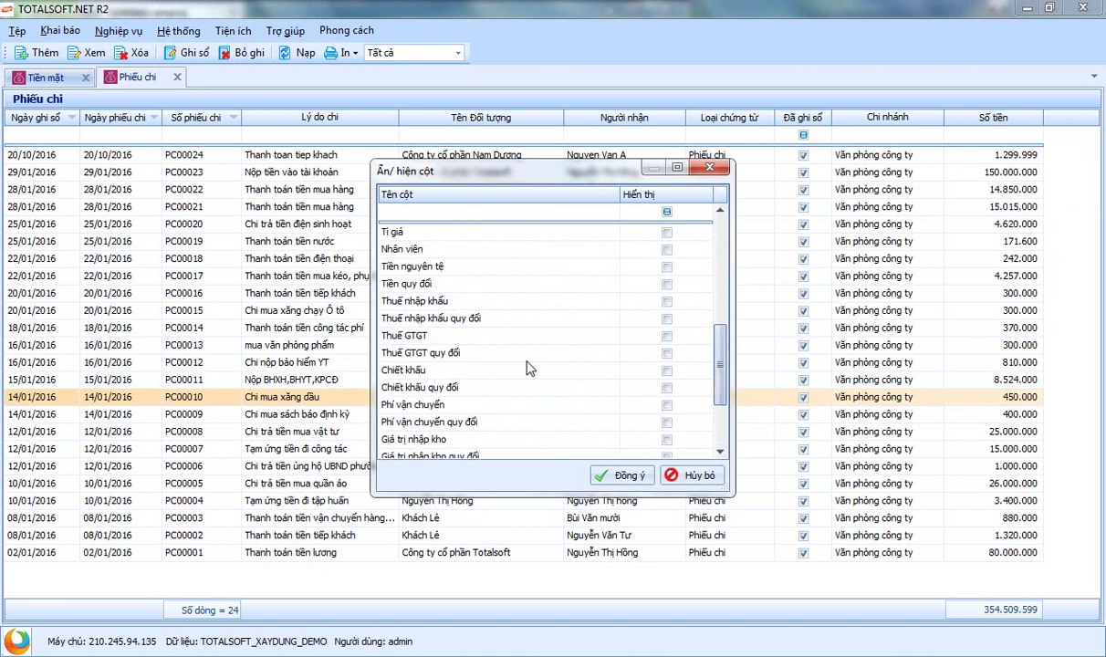
pyautogui.click(437, 337)
pyautogui.click(666, 336)
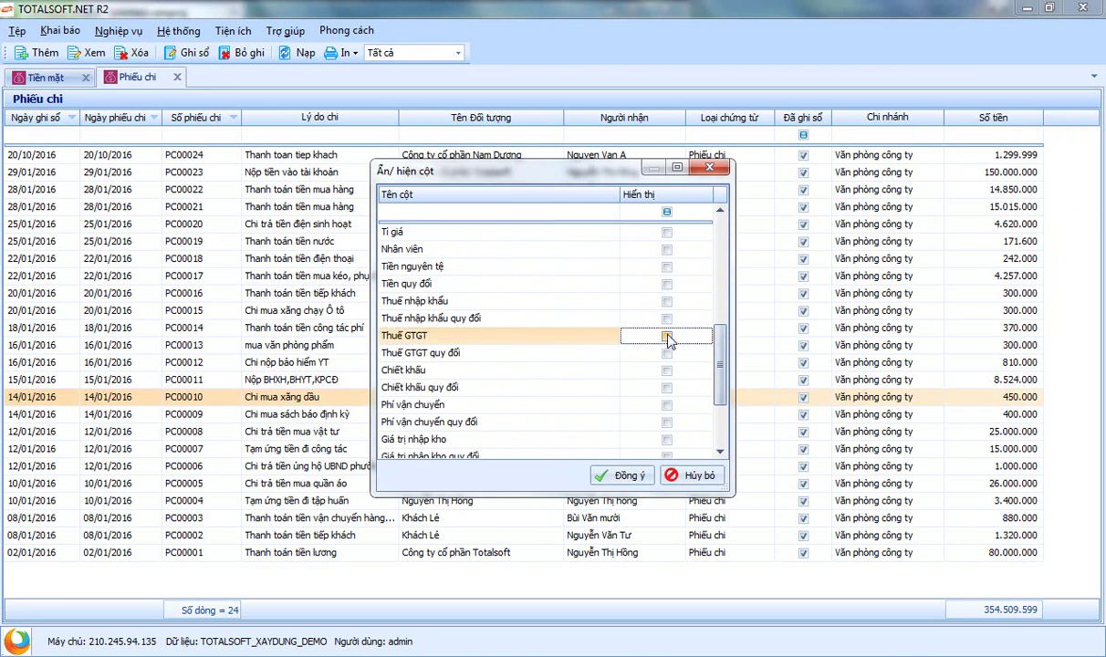
pyautogui.click(628, 474)
# - Examine the Thuế GTGT amounts of several vouchers in the list, from the newest down to PC00002
pyautogui.moveTo(826, 613); pyautogui.dragTo(833, 613)
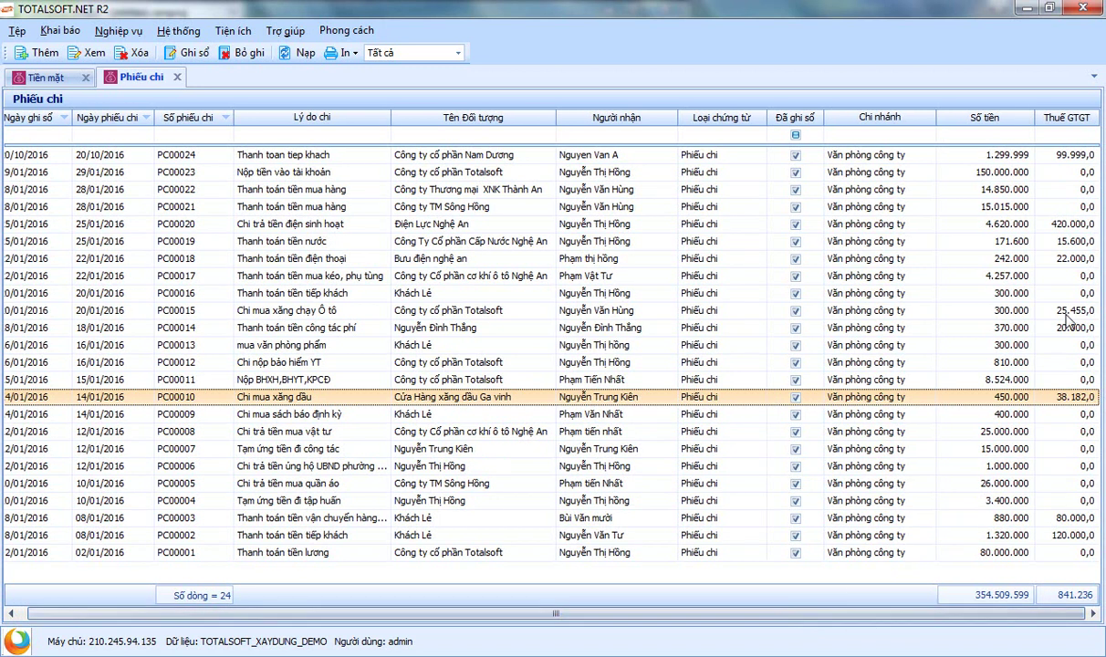
pyautogui.click(1077, 155)
pyautogui.click(1075, 189)
pyautogui.click(1074, 241)
pyautogui.click(1071, 380)
pyautogui.click(1068, 449)
pyautogui.click(1070, 516)
pyautogui.click(1072, 536)
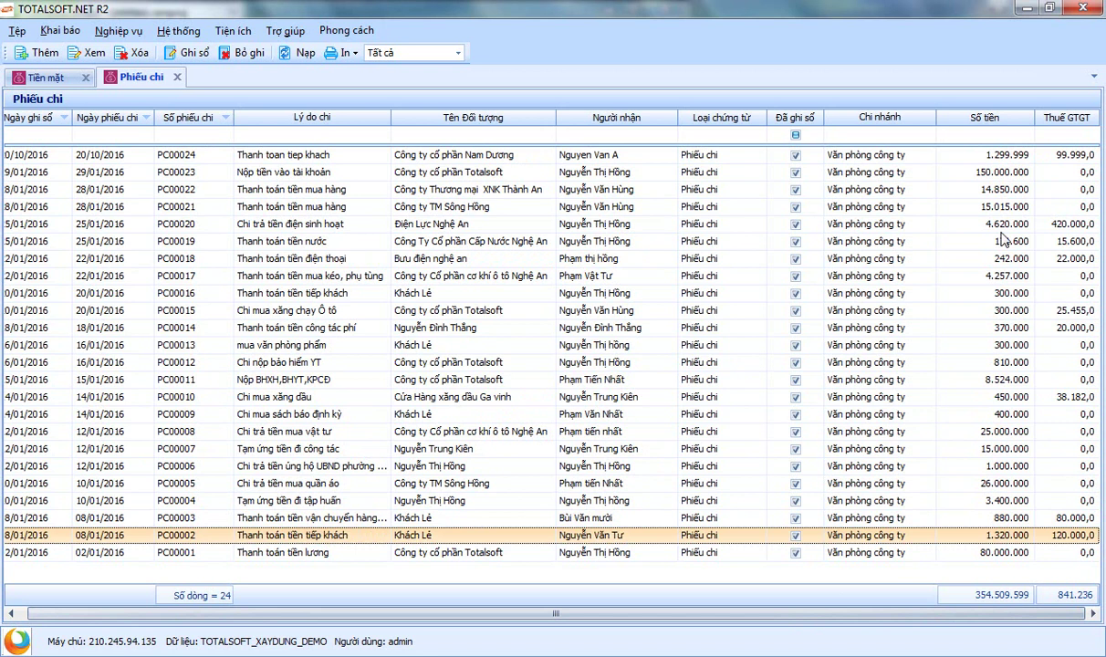